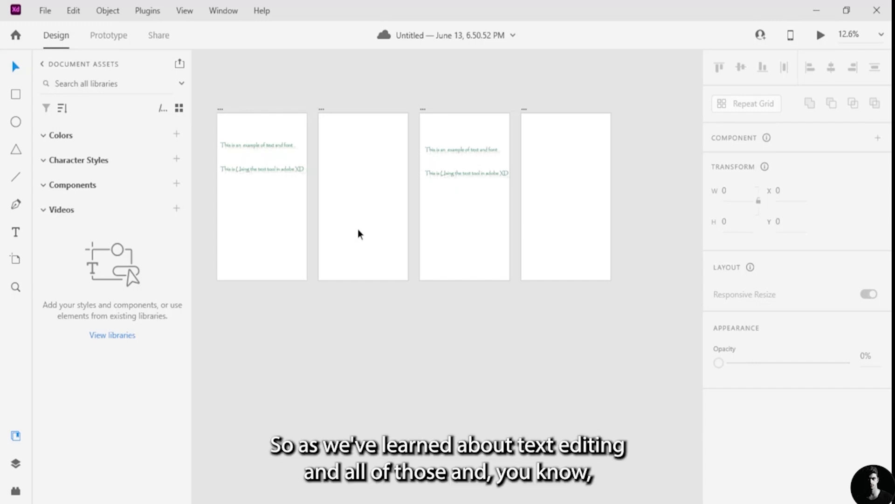
Step: Draw a rectangle about 900 wide and 262 high above the text on the Web 1920 – 1 artboard
left_click_drag(257, 234, 321, 281)
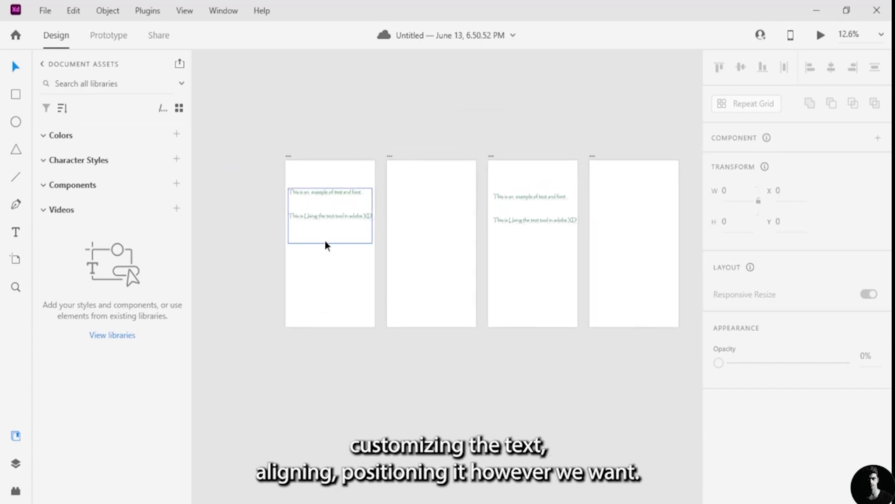
scroll(325, 241, "up", 3)
left_click_drag(273, 240, 262, 255)
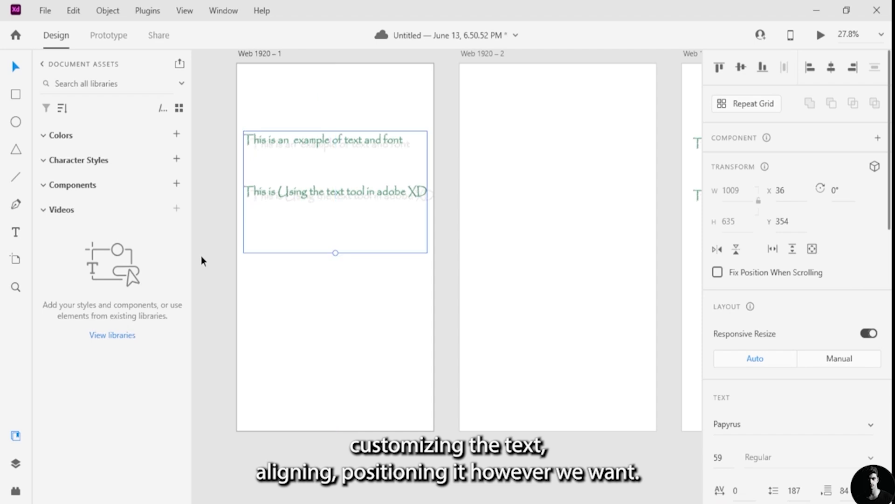
left_click_drag(200, 258, 237, 286)
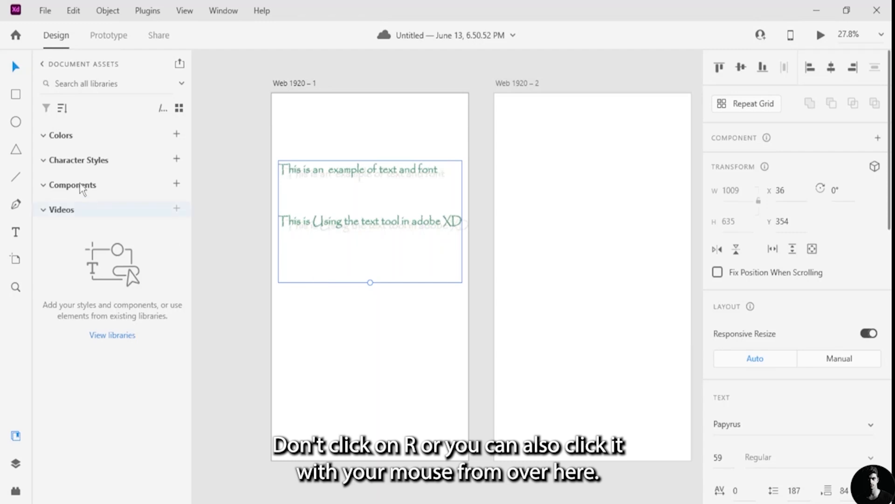
left_click(16, 94)
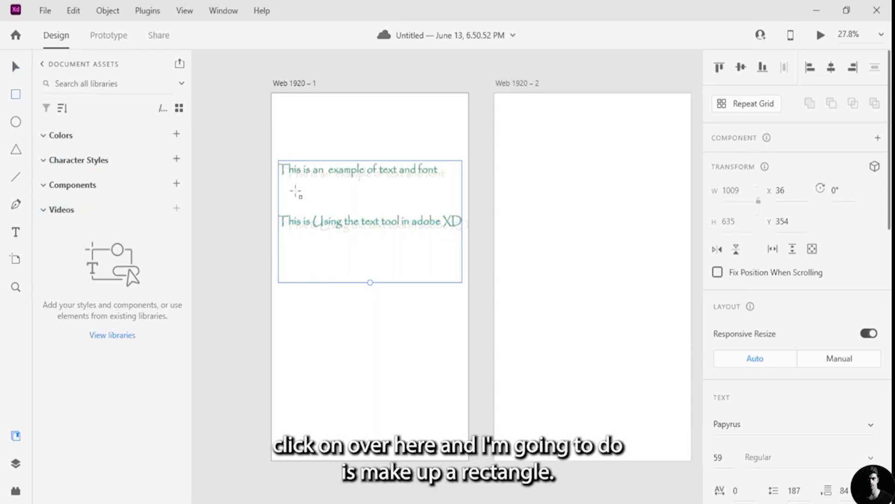
mouse_move(285, 111)
left_mouse_down()
mouse_move(352, 142)
mouse_move(448, 161)
left_mouse_up()
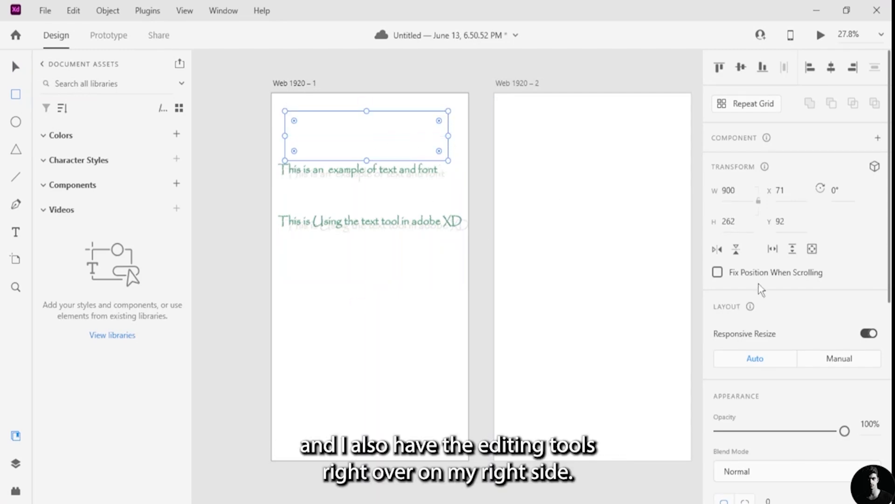
Step: Set the new rectangle's border colour to black (#000000)
scroll(796, 275, "down", 5)
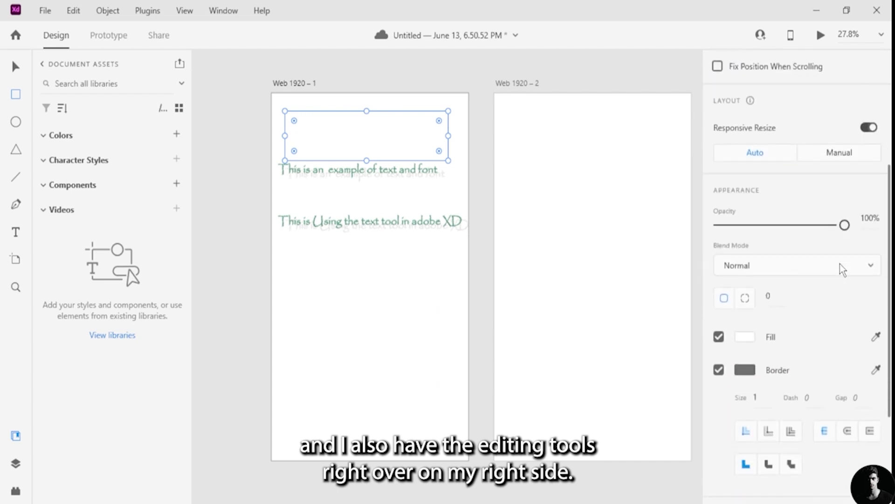
left_click(746, 370)
left_click_drag(615, 362, 530, 406)
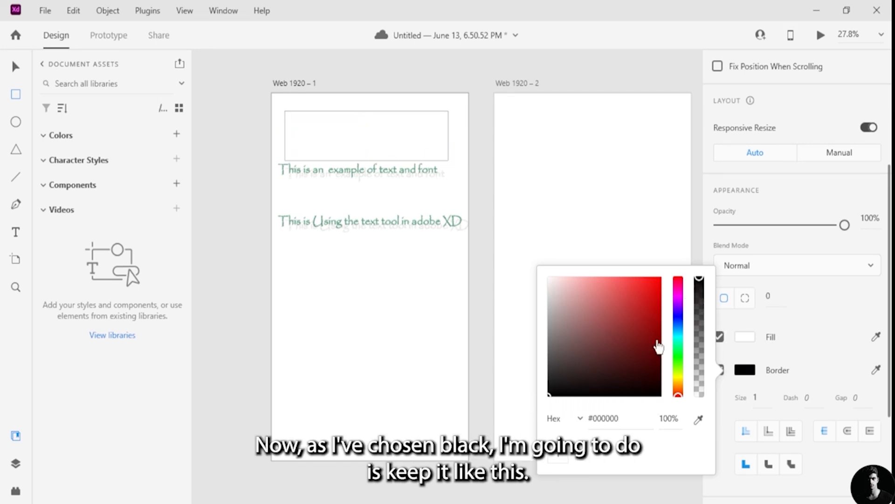
left_click(755, 370)
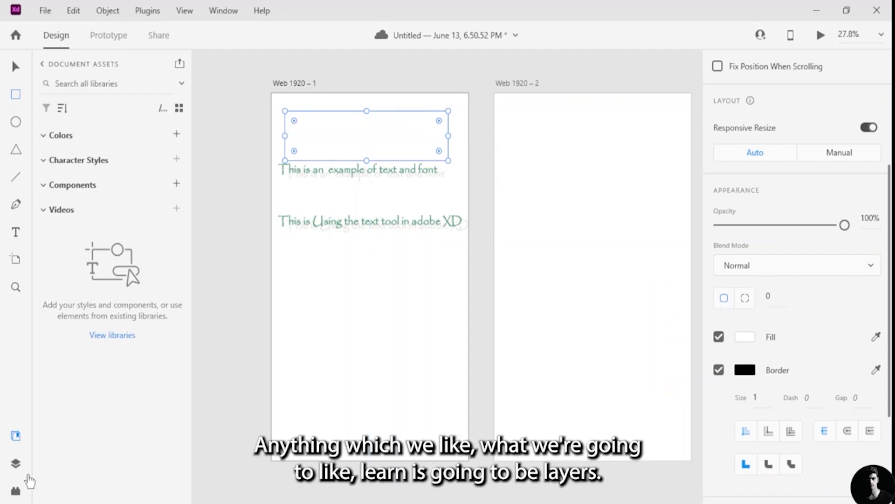
Step: Show the layers, go back to the artboard list and select each artboard in turn, ending with Web 1920 – 1
left_click(15, 463)
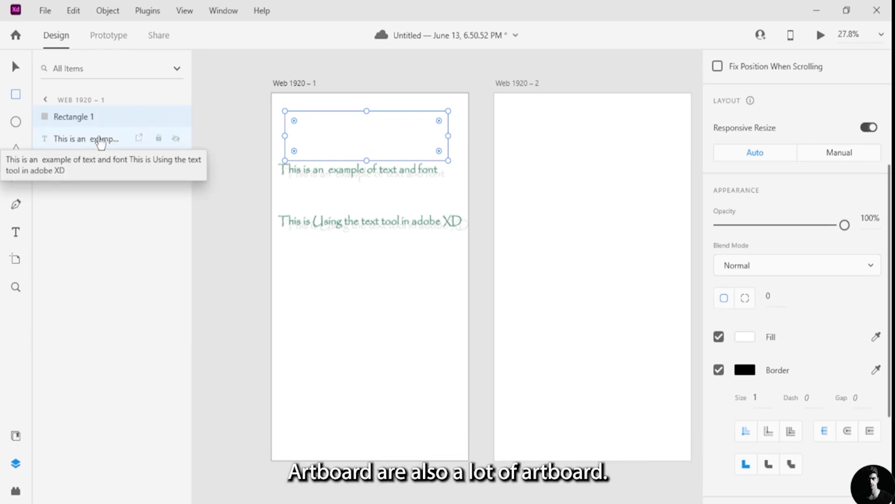
left_click(45, 99)
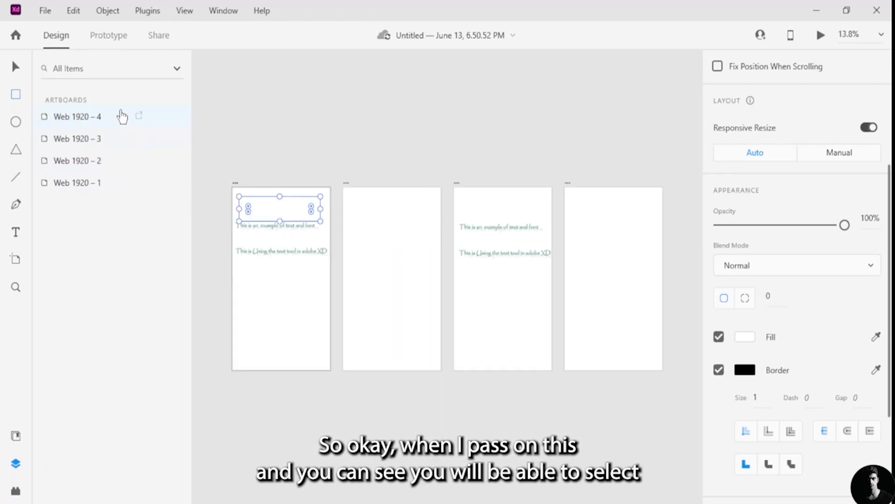
left_click(120, 116)
left_click(98, 140)
left_click(95, 161)
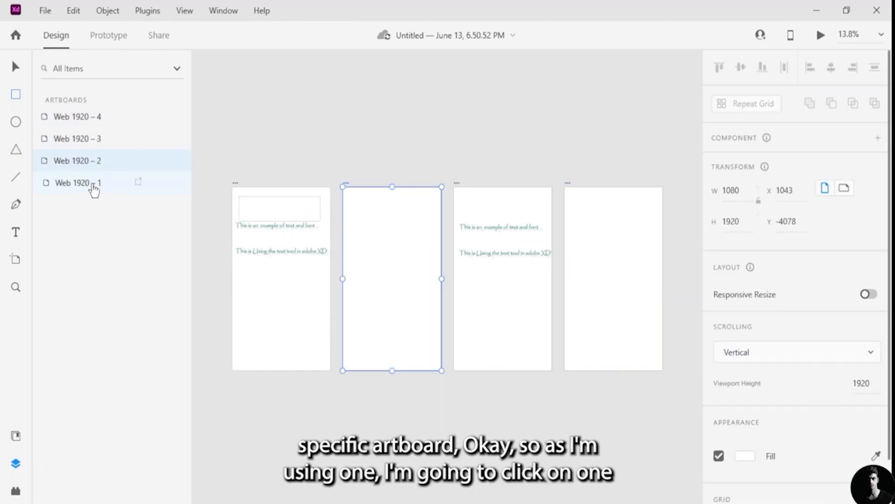
left_click(94, 183)
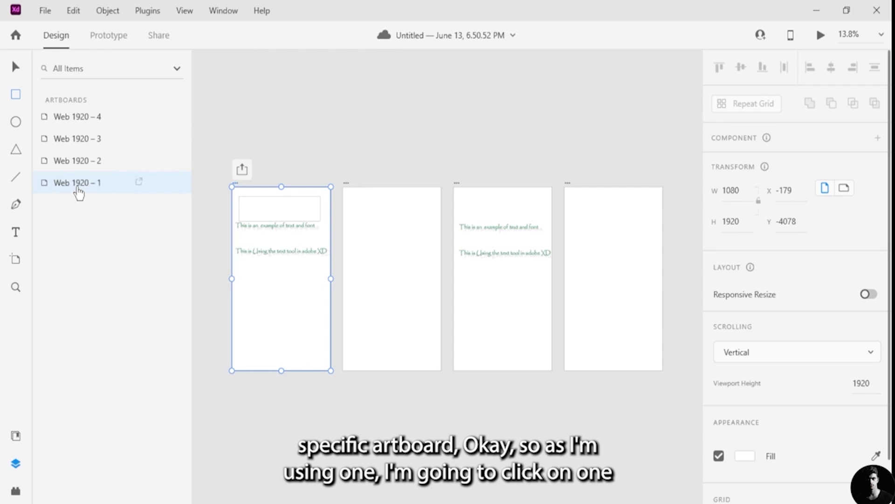
Step: View the layer filter options, keep All Items, and open the Web 1920 – 1 artboard's name for editing without changing it
left_click(178, 70)
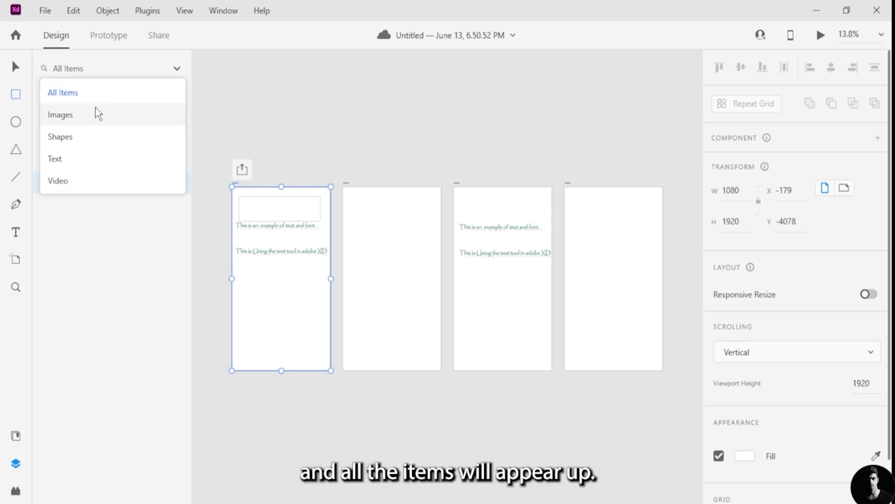
left_click(103, 96)
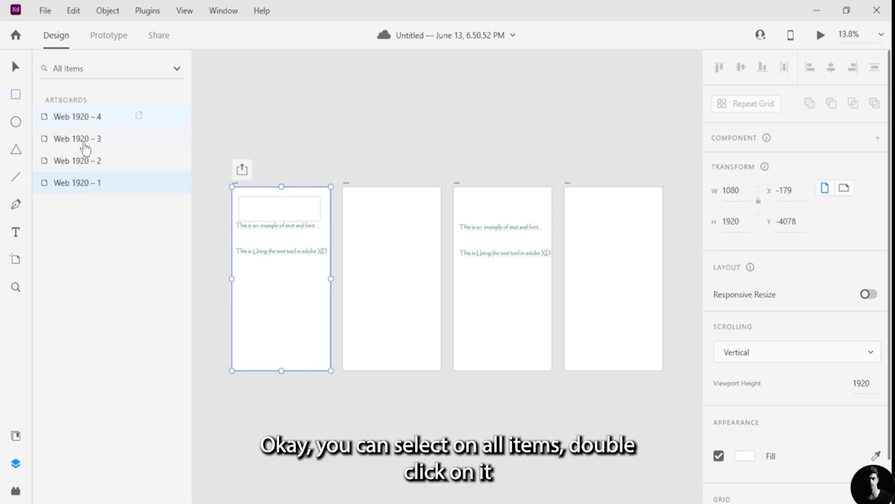
double_click(88, 183)
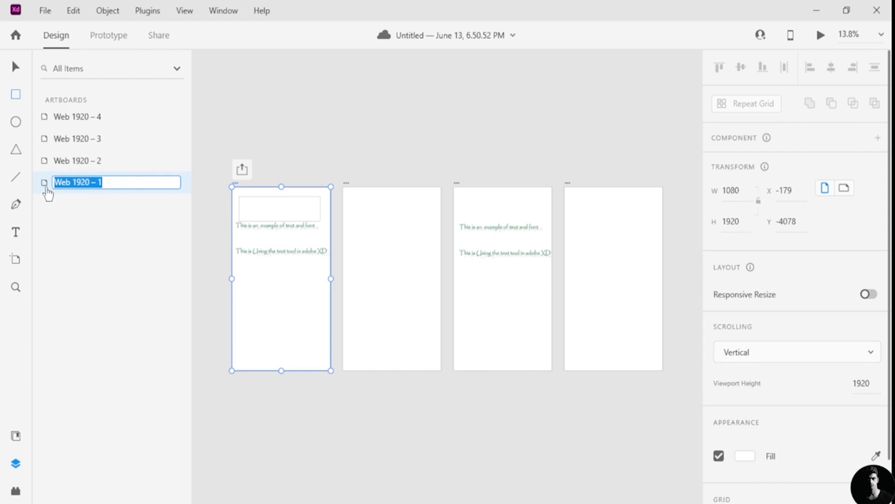
key("Escape")
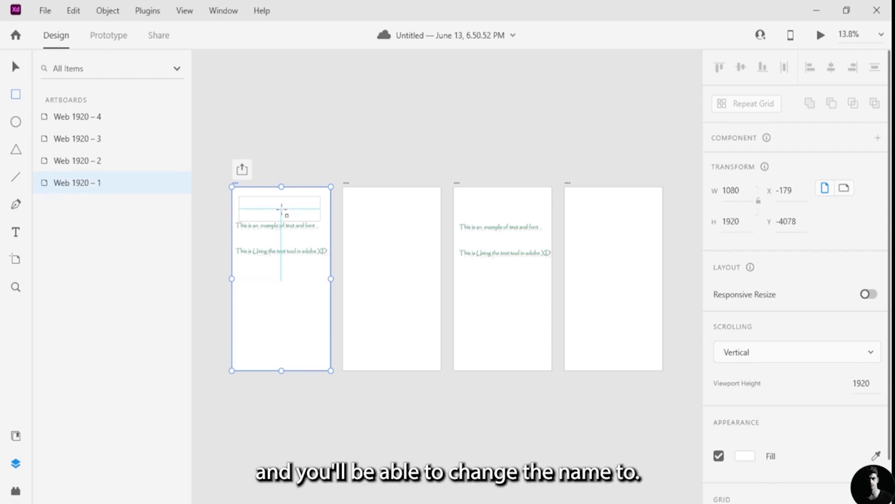
Step: Move the text block on Web 1920 – 1 up to about Y 54 so that it overlaps the rectangle
scroll(285, 258, "up", 5)
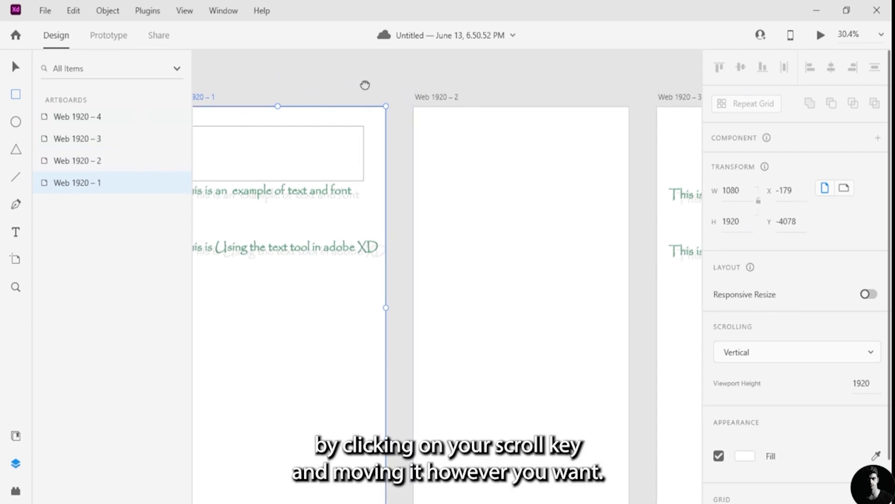
left_click_drag(366, 84, 484, 54)
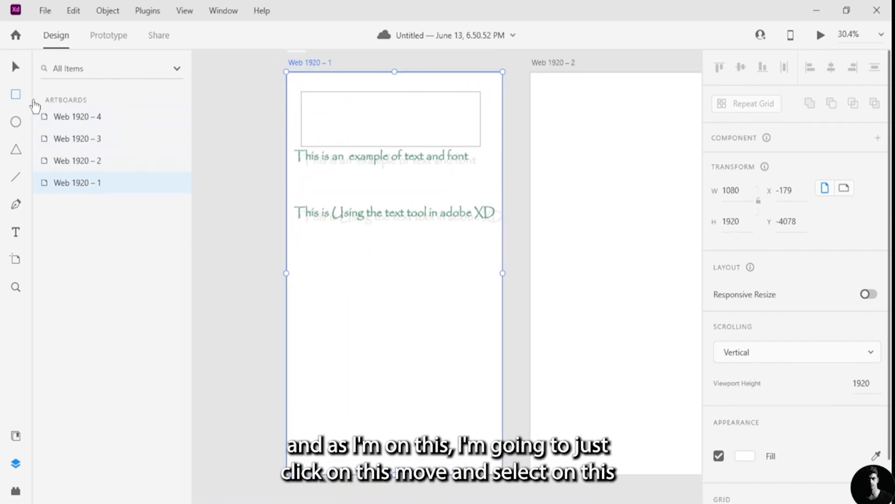
left_click(16, 69)
left_click(430, 110)
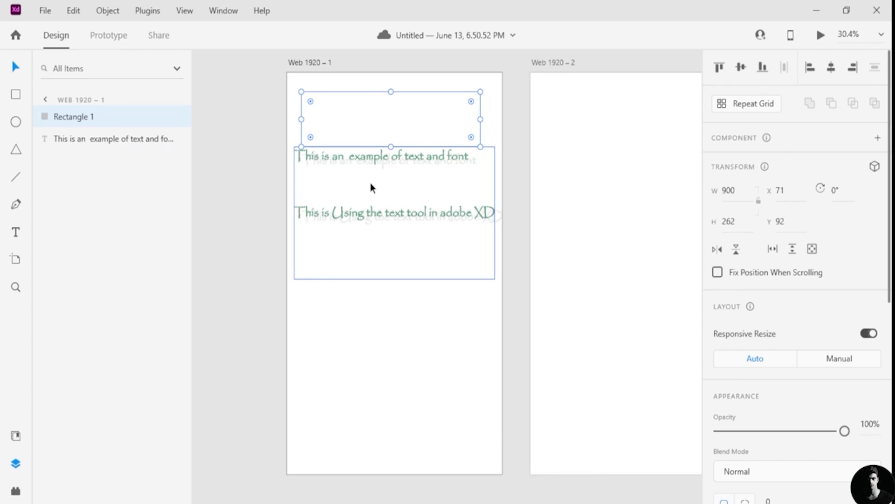
left_click_drag(370, 183, 370, 121)
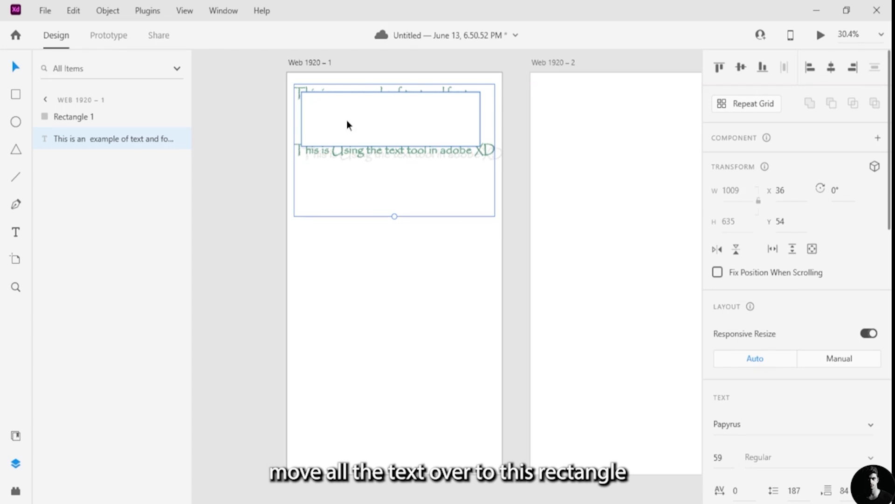
Step: Reposition the rectangle at about X 68, Y 110 and send it backward behind the text
left_click_drag(347, 121, 346, 133)
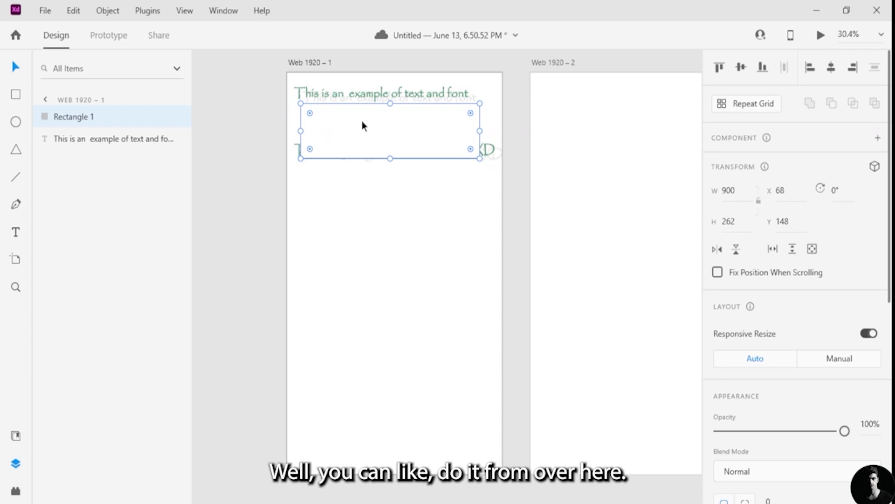
left_click_drag(362, 120, 362, 112)
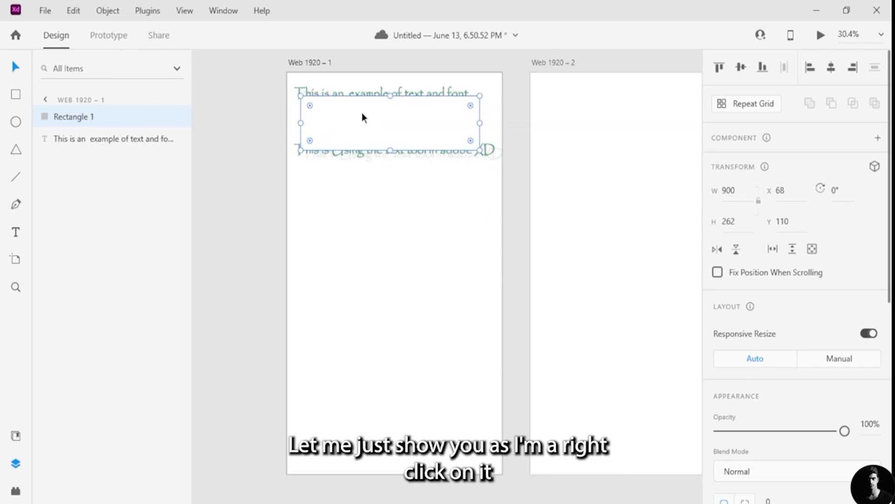
right_click(362, 118)
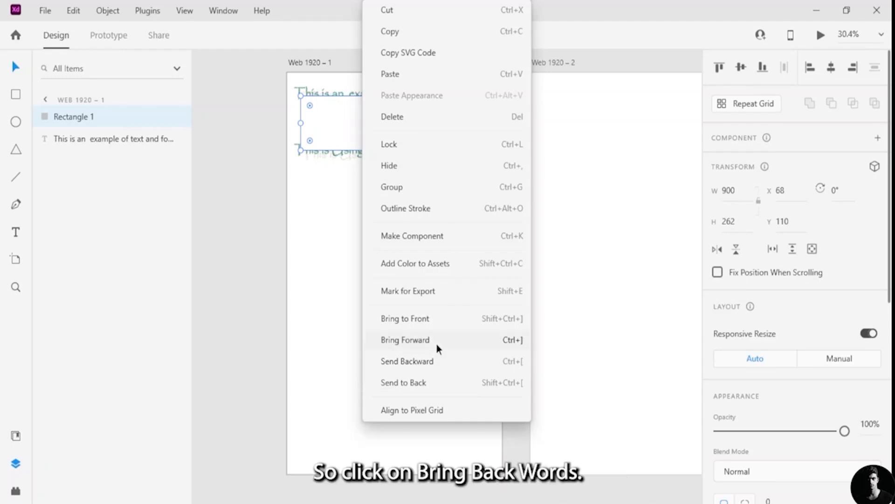
left_click(424, 362)
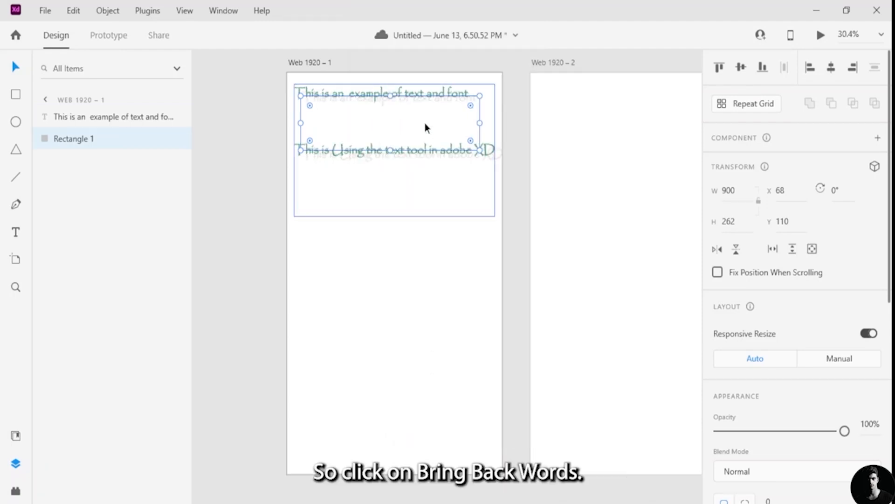
Step: Move the text to about X 71, Y 149 and enlarge the rectangle to about 990 by 674
left_click_drag(424, 123, 433, 142)
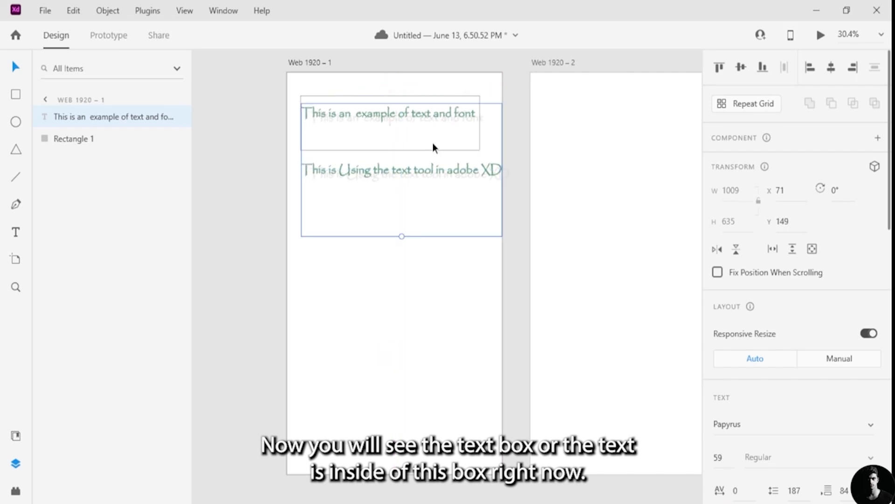
left_click(94, 142)
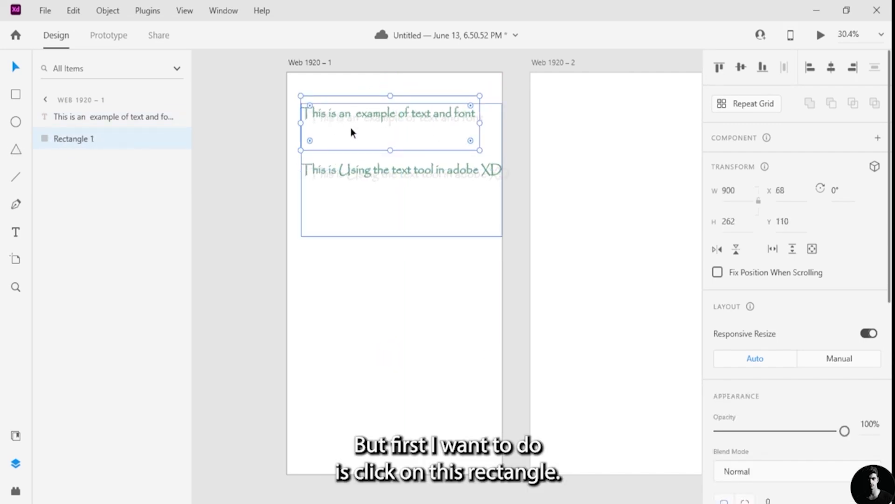
left_click_drag(479, 150, 498, 238)
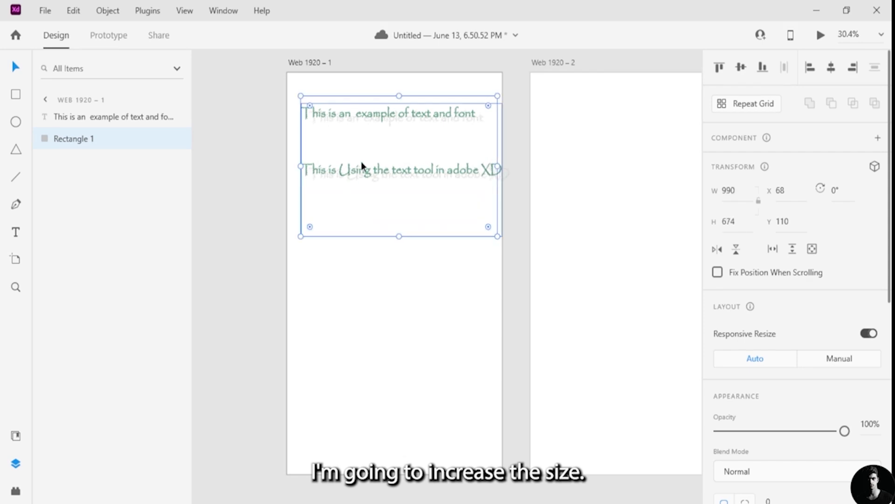
Step: Adjust the text block's position within the enlarged rectangle to about X 84, Y 179
left_click(361, 161)
mouse_move(400, 175)
left_mouse_down()
mouse_move(383, 177)
mouse_move(408, 182)
left_mouse_up()
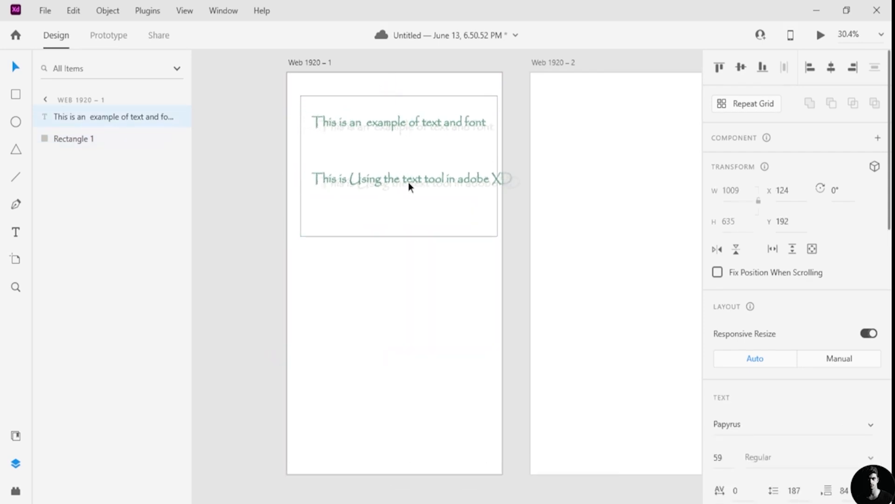
left_click(92, 140)
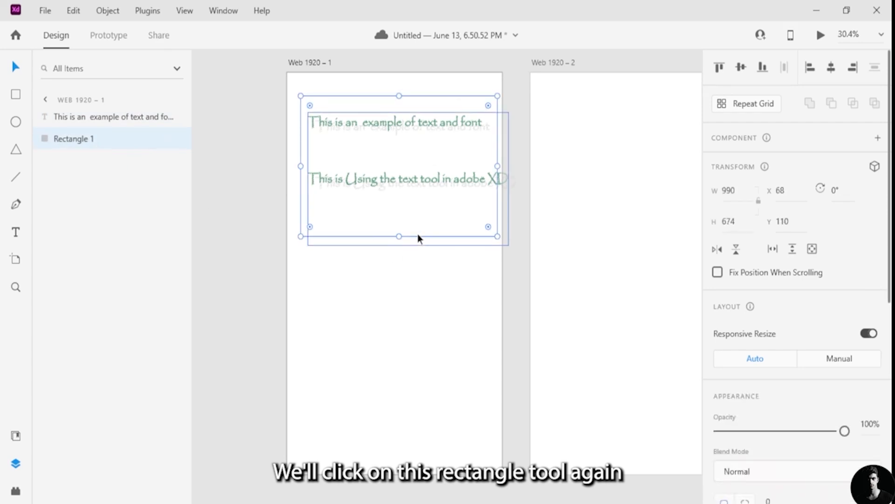
left_click(403, 222)
left_click_drag(402, 222, 399, 273)
left_click_drag(404, 231, 400, 219)
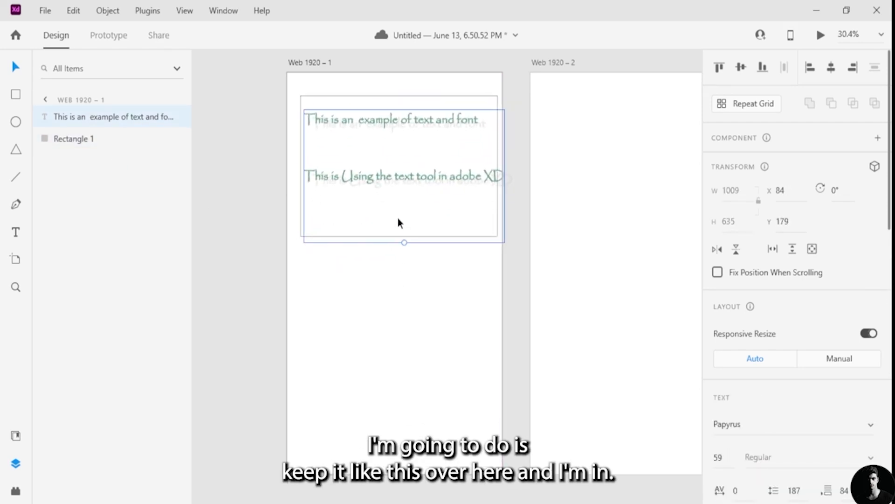
Step: Set the font size of the second text line, "This is Using the text tool in adobe XD", to 50
left_click(17, 239)
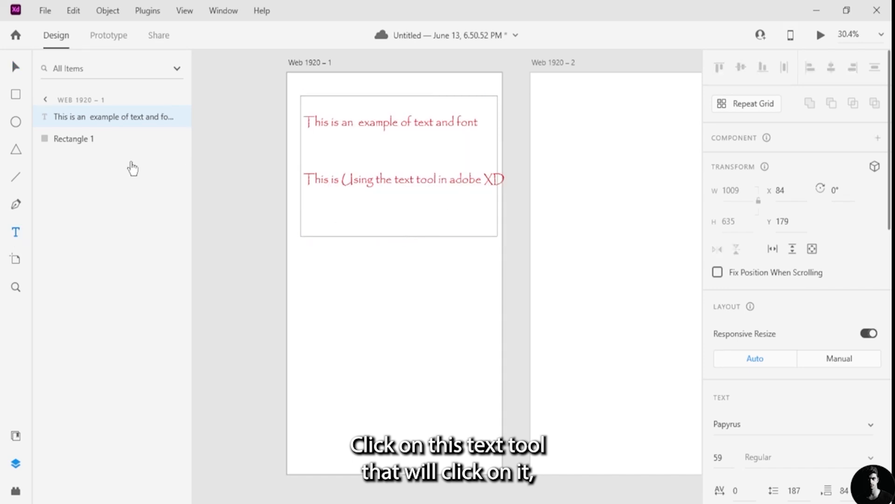
triple_click(459, 177)
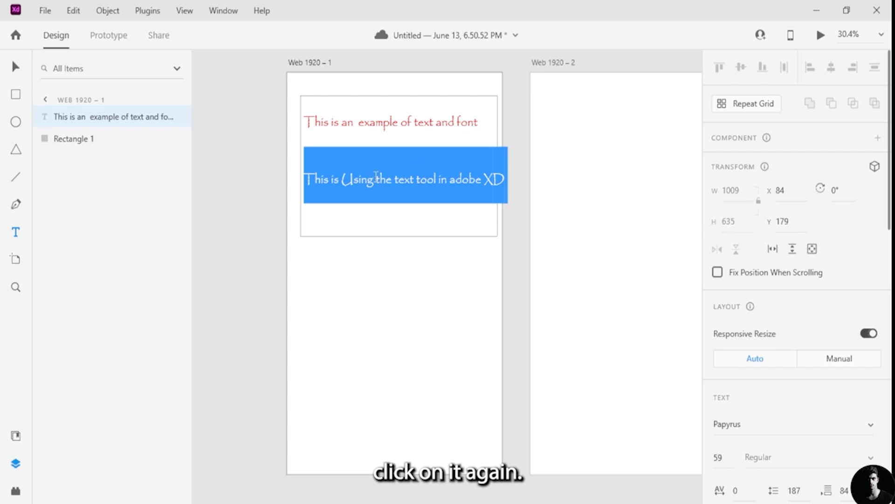
left_click(403, 158)
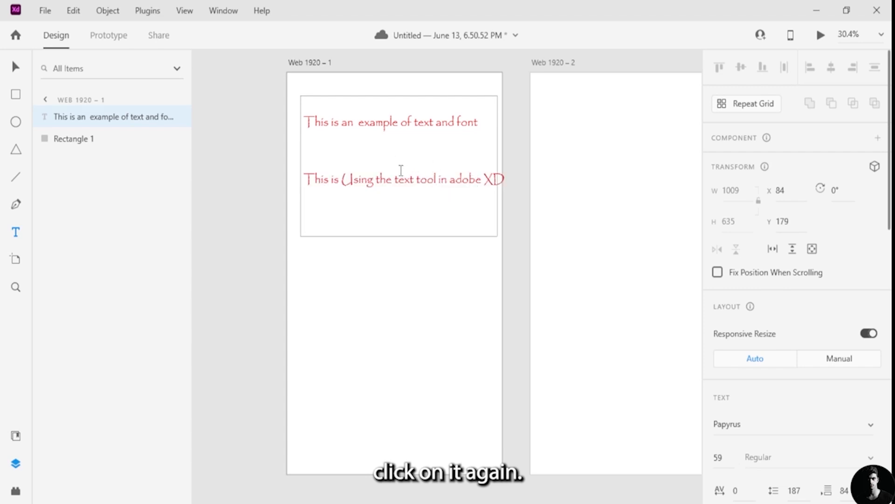
triple_click(414, 179)
left_click(415, 179)
triple_click(414, 180)
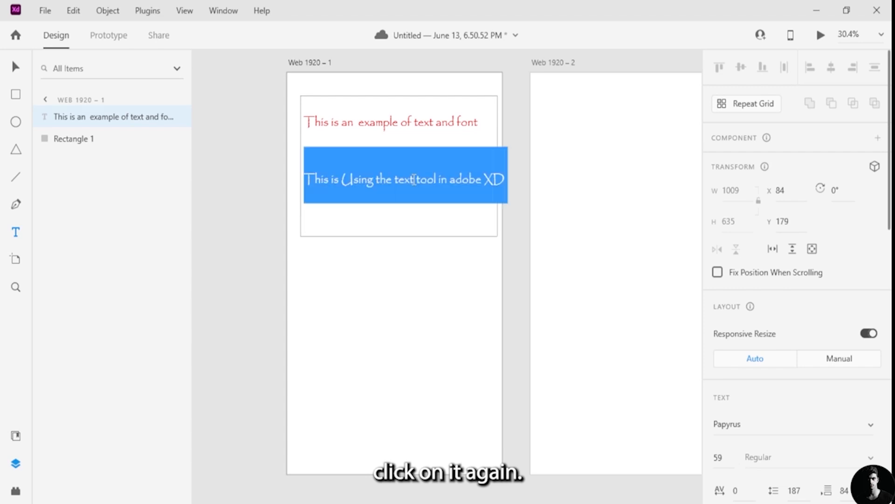
scroll(726, 313, "down", 5)
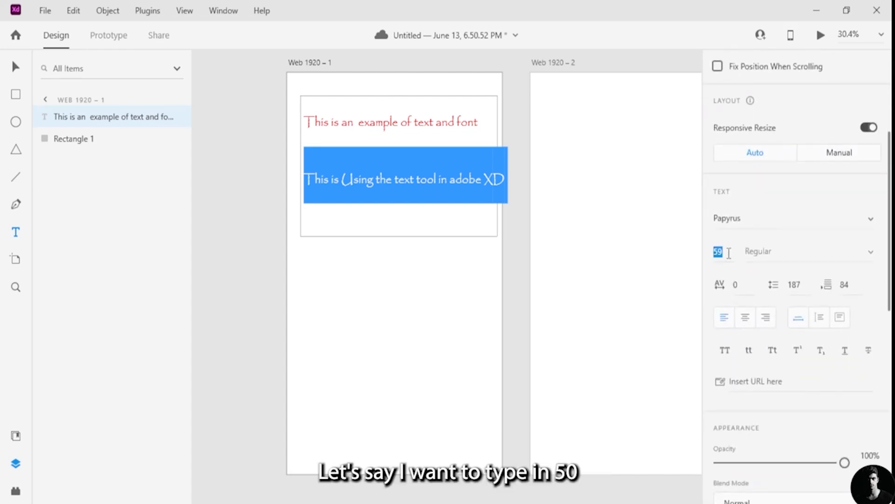
type("50")
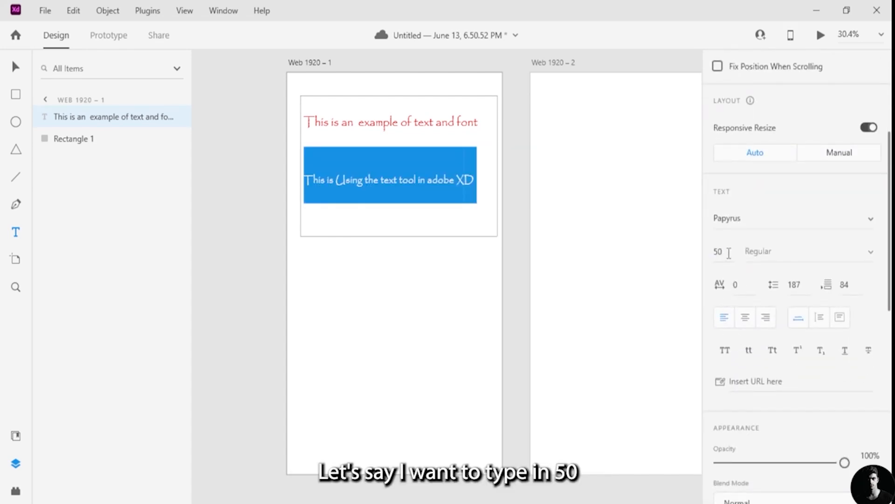
Step: Try to set the font size of the first text line, "This is an example of text and font", to 50
double_click(402, 125)
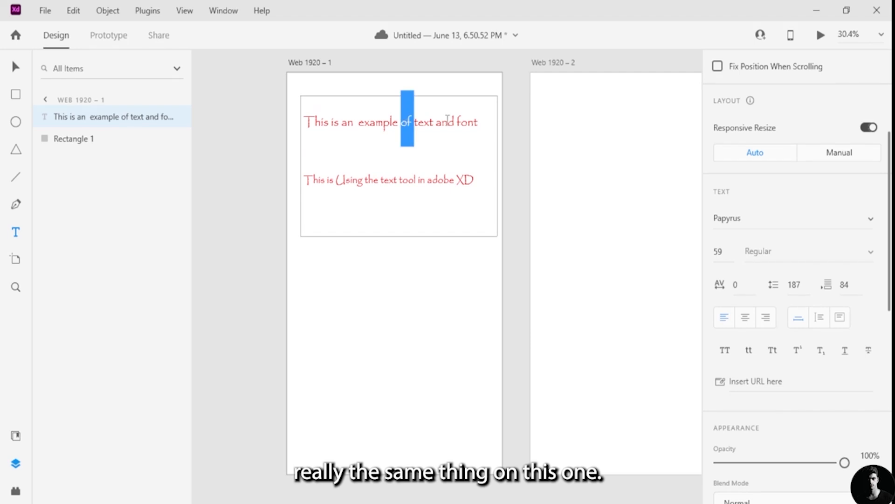
left_click_drag(448, 120, 302, 124)
left_click_drag(476, 133, 295, 123)
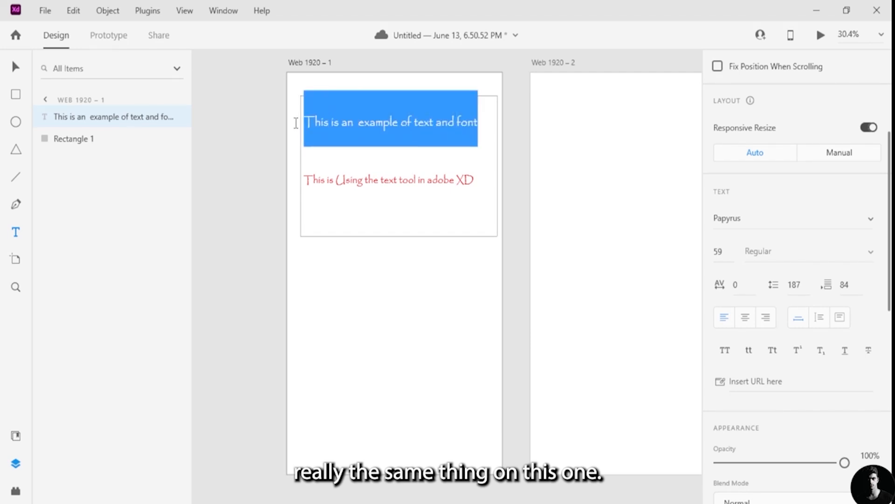
left_click(722, 252)
type("5")
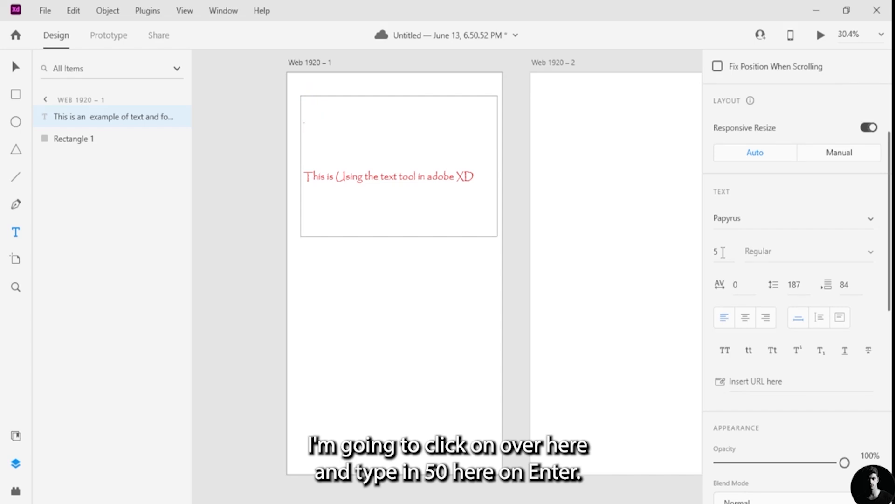
left_click(409, 283)
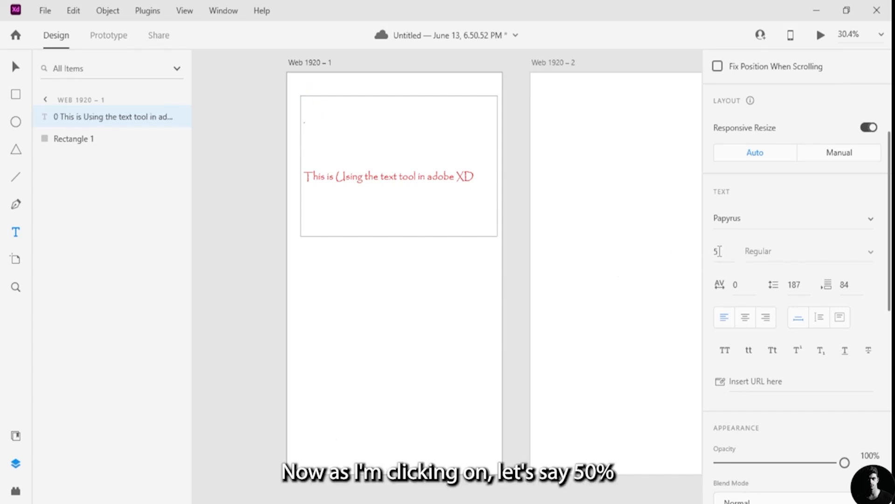
type("0")
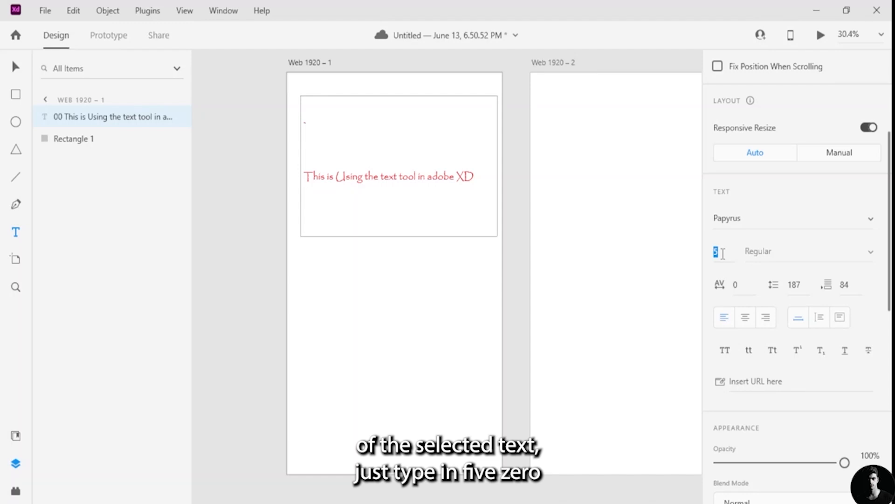
type("00")
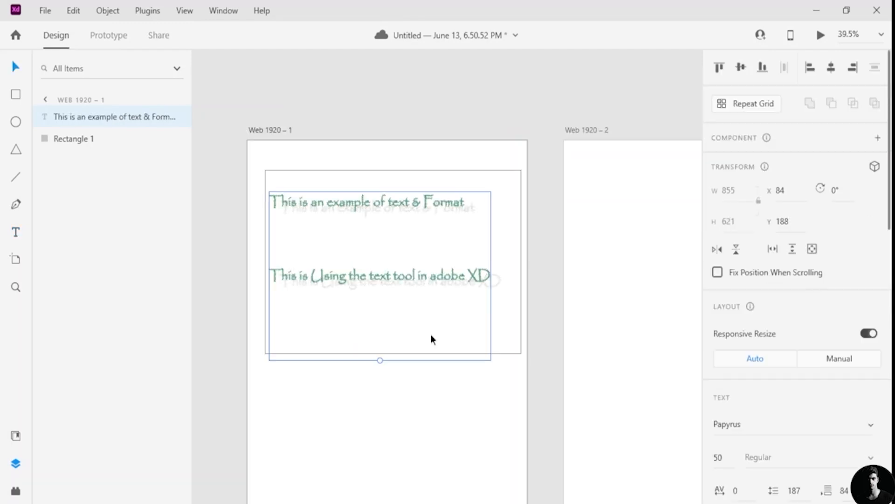
Step: Move the text block to about X 136, Y 218 and try to group it with the rectangle
mouse_move(446, 285)
left_mouse_down()
mouse_move(463, 274)
mouse_move(441, 268)
mouse_move(457, 273)
mouse_move(454, 289)
left_mouse_up()
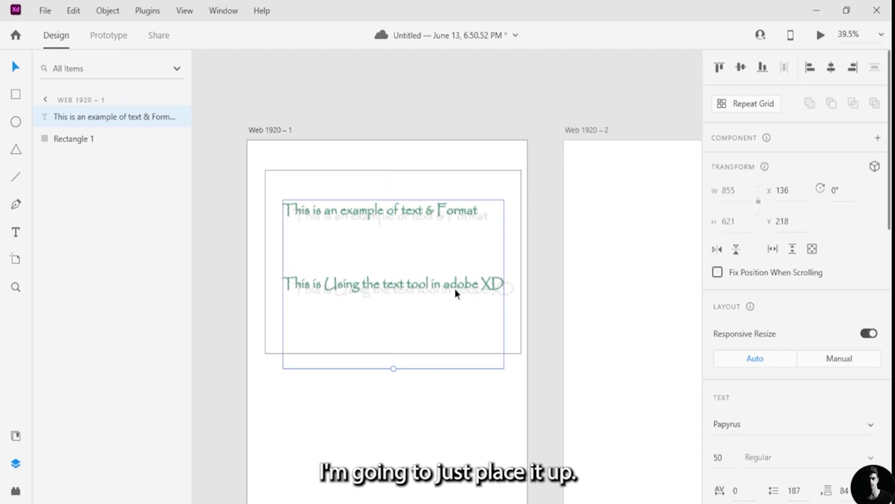
left_click(366, 186)
left_click(327, 238)
left_click(308, 181)
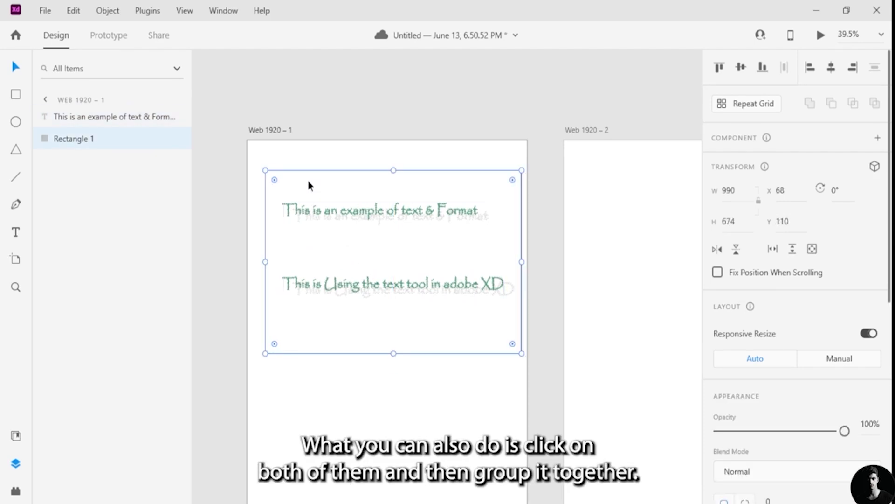
left_click(71, 13)
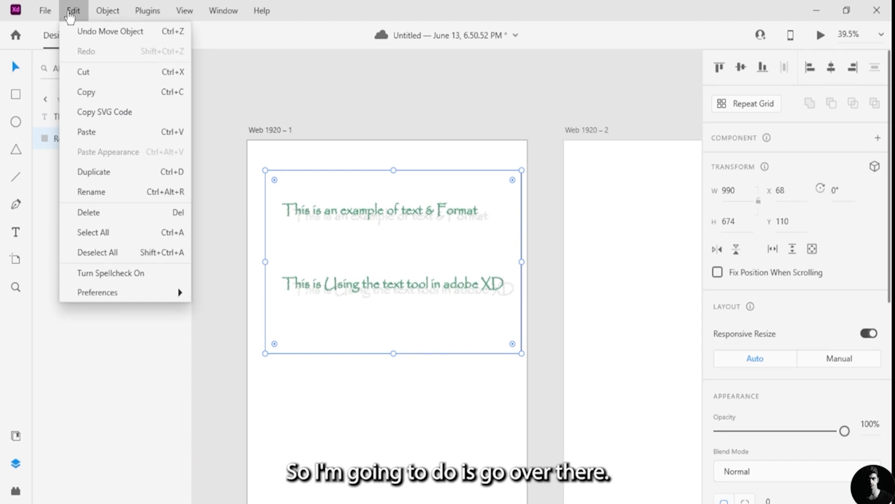
key("ctrl+g")
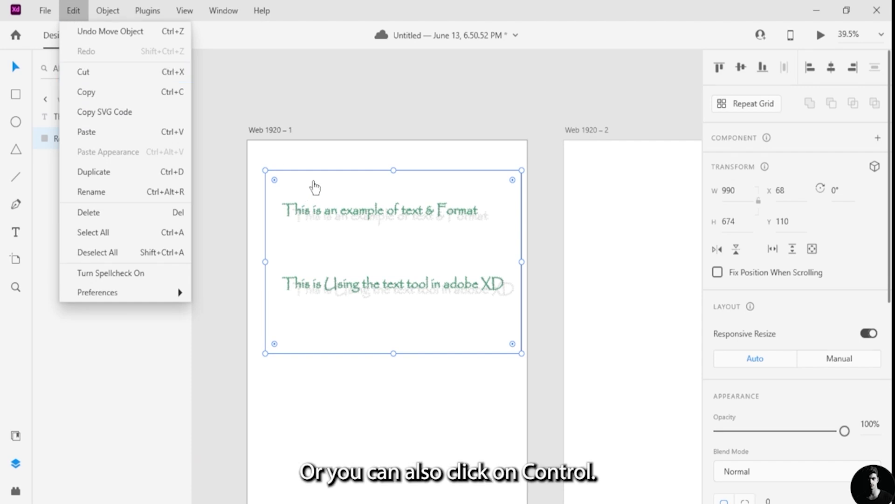
left_click(331, 165)
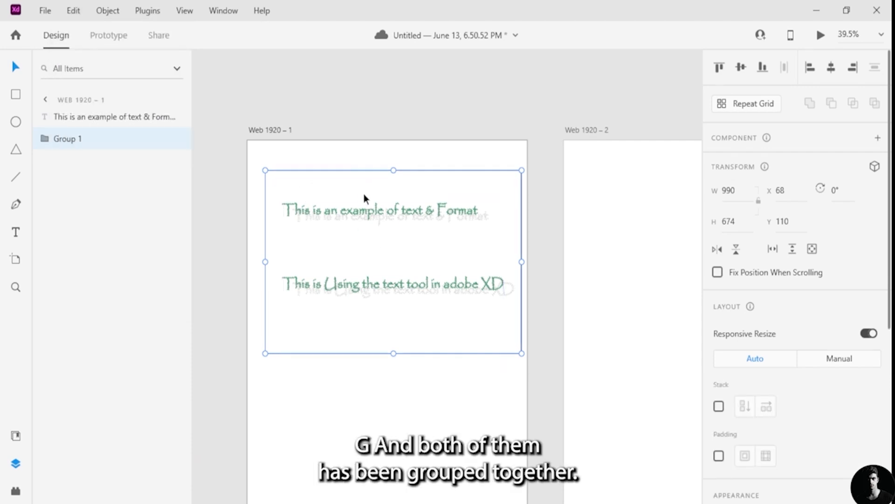
Step: Reposition the rectangle inside its group to about X 41, Y 92 so that it frames the text
left_click_drag(363, 191, 363, 181)
double_click(301, 173)
left_click(345, 216)
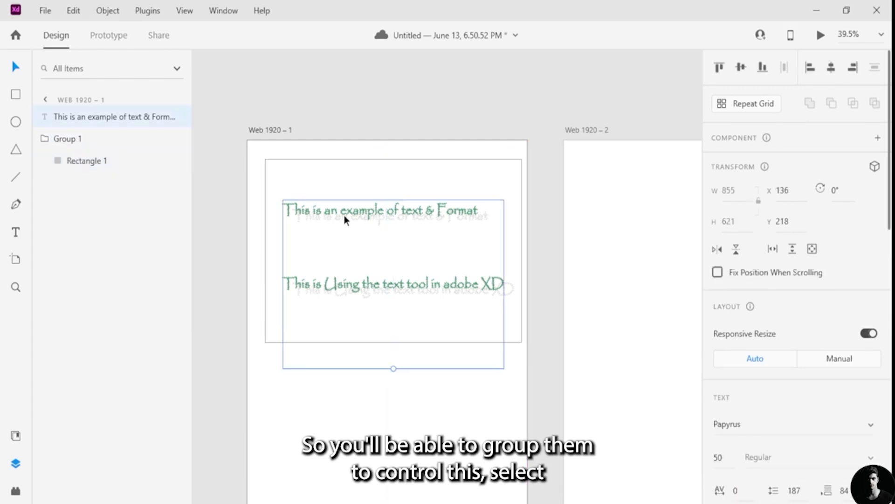
double_click(334, 185)
mouse_move(335, 184)
left_mouse_down()
mouse_move(343, 205)
mouse_move(328, 189)
left_mouse_up()
Step: Group the text layer and Rectangle 1 together
left_click(106, 163, "ctrl")
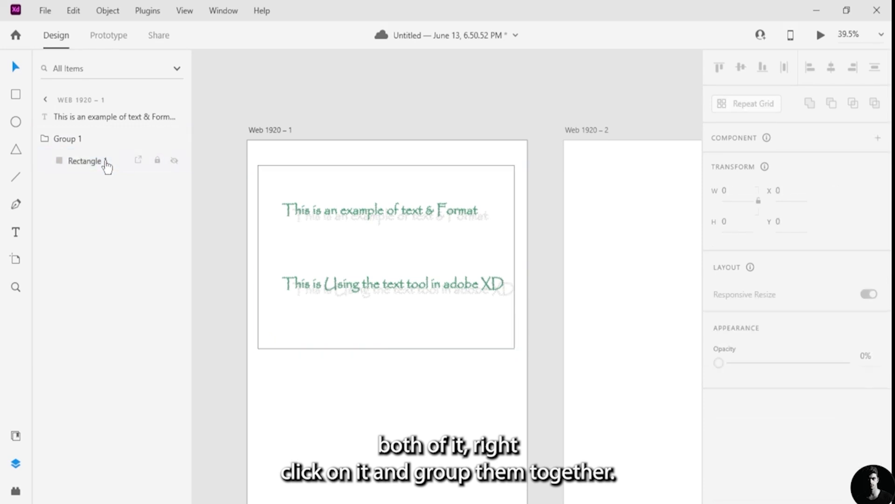
left_click(100, 119)
left_click(80, 164, "ctrl")
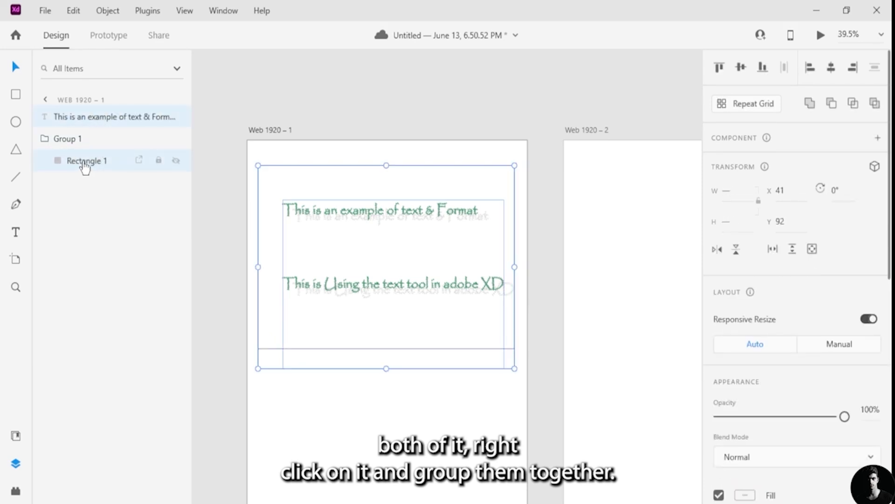
right_click(84, 164)
left_click(122, 187)
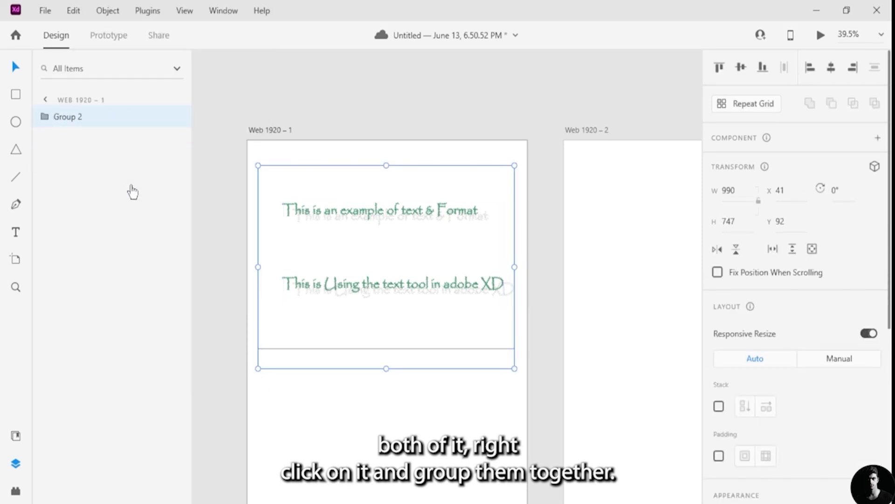
Step: Move the grouped text and rectangle down the artboard to about X 45, Y 620
left_click_drag(429, 211, 434, 282)
scroll(434, 282, "down", 3)
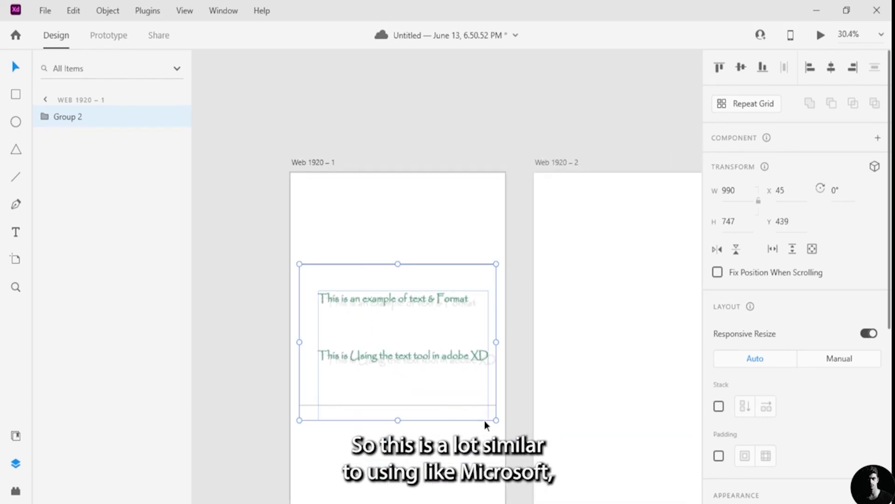
left_click_drag(485, 424, 471, 382)
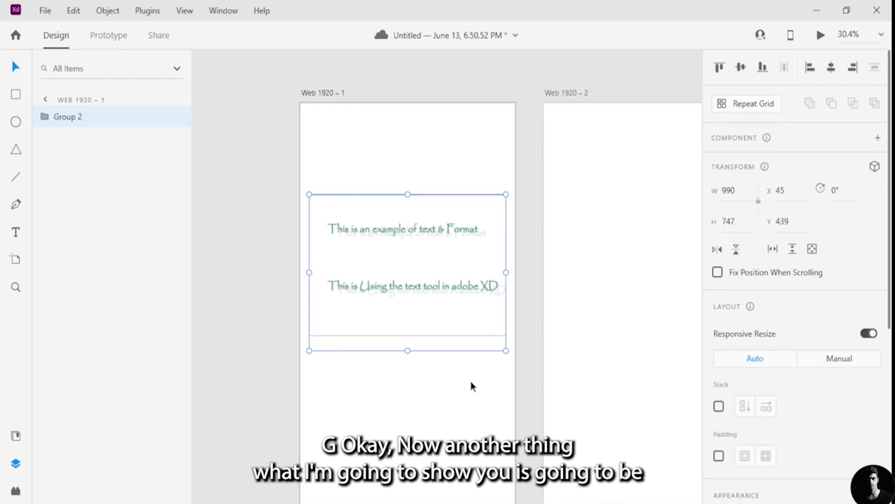
left_click_drag(427, 265, 394, 257)
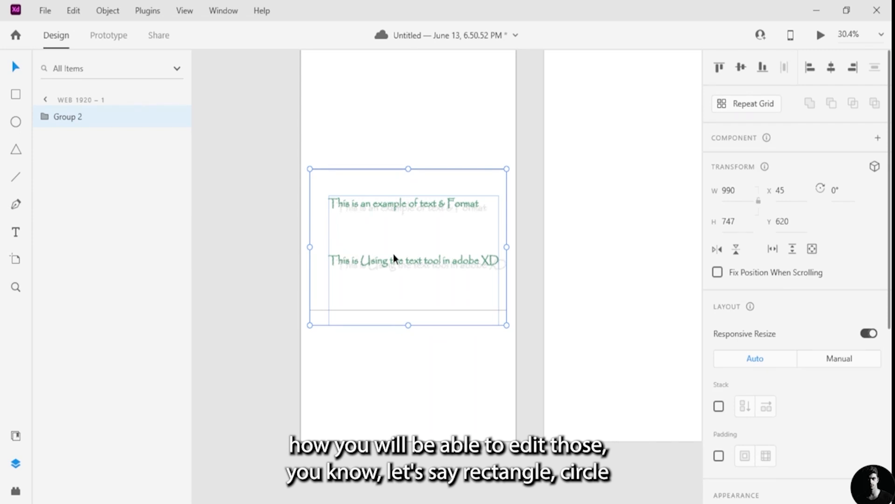
Step: Draw a rectangle about 784 by 424 above the group, rounding its corners to 109 and the lower-right one alone to about 315
left_click(16, 94)
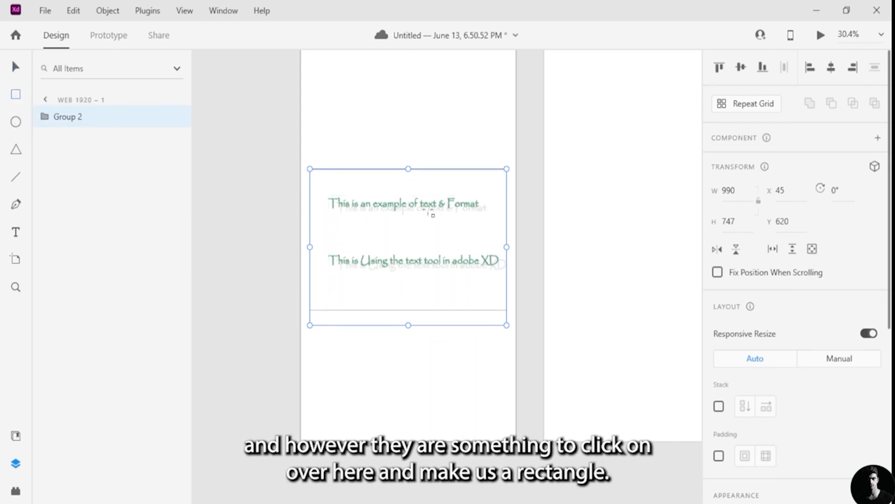
mouse_move(332, 64)
left_mouse_down()
mouse_move(432, 109)
mouse_move(486, 142)
mouse_move(489, 154)
left_mouse_up()
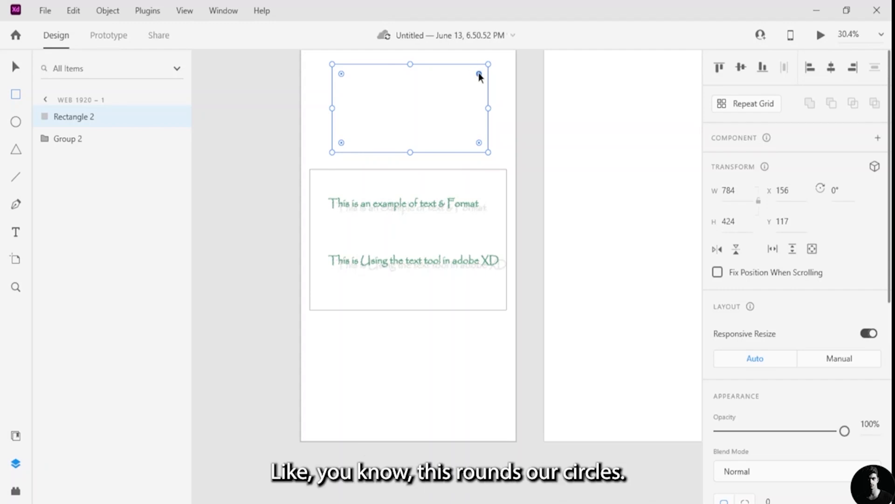
mouse_move(479, 74)
left_mouse_down()
mouse_move(441, 92)
mouse_move(485, 85)
left_mouse_up()
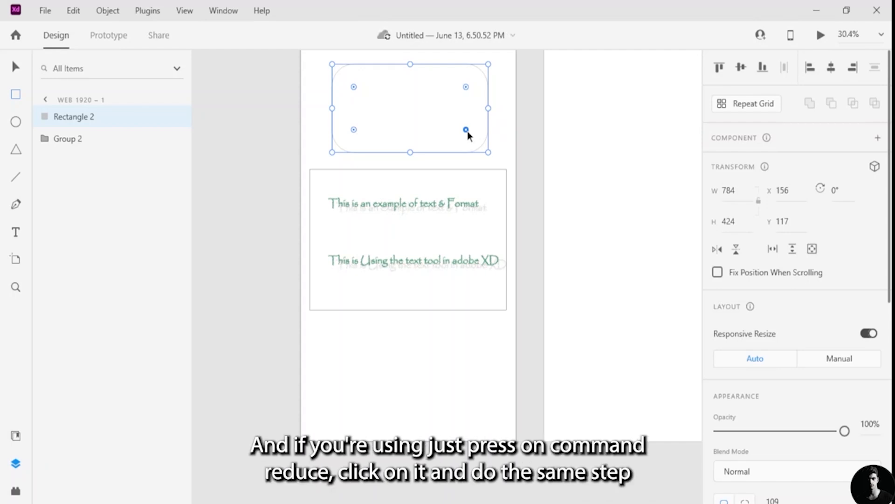
left_click_drag(466, 130, 387, 74)
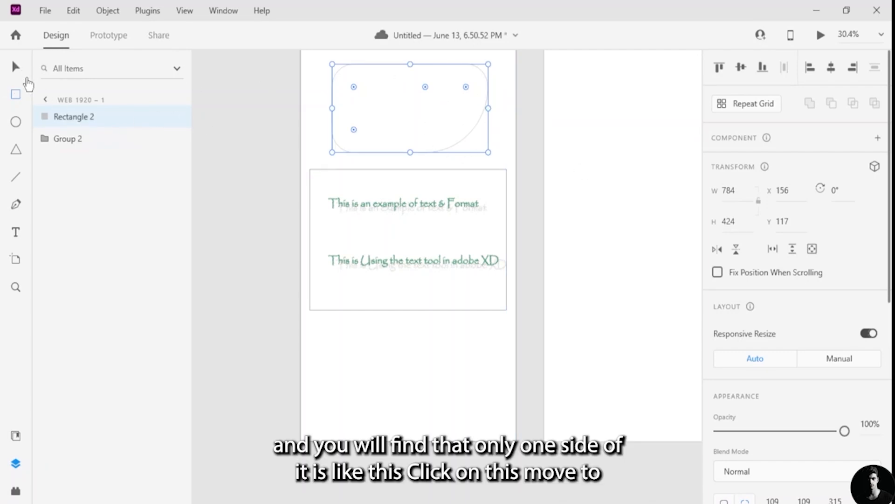
Step: Open the rounded rectangle for path editing, try shifting its upper-left anchor point, and undo that shift
left_click(15, 66)
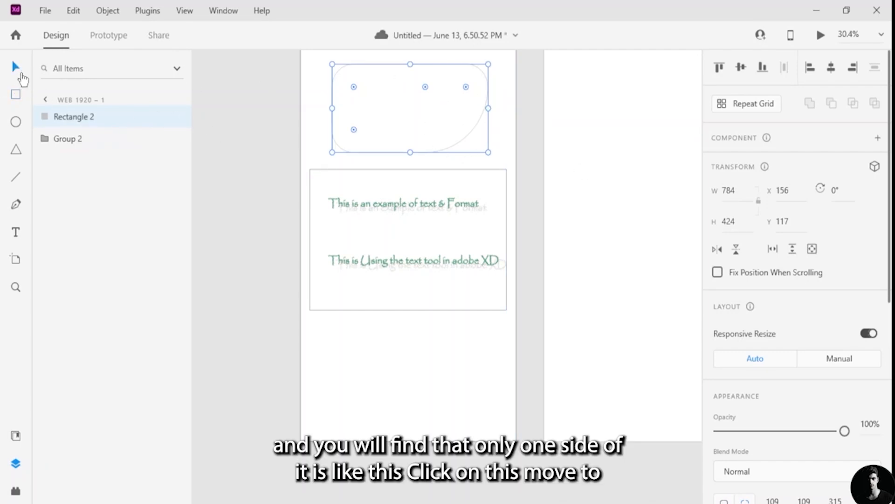
double_click(411, 125)
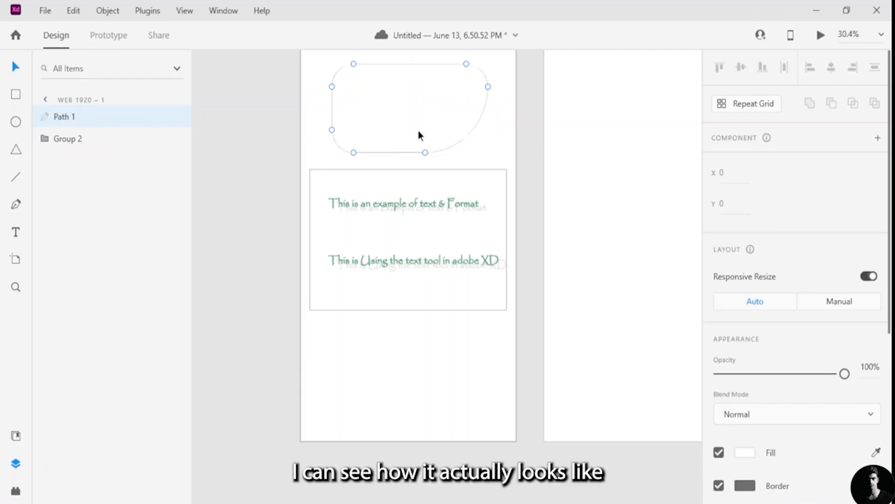
mouse_move(354, 64)
left_mouse_down()
mouse_move(411, 68)
mouse_move(440, 98)
mouse_move(409, 122)
mouse_move(360, 116)
mouse_move(352, 68)
left_mouse_up()
key("ctrl+z")
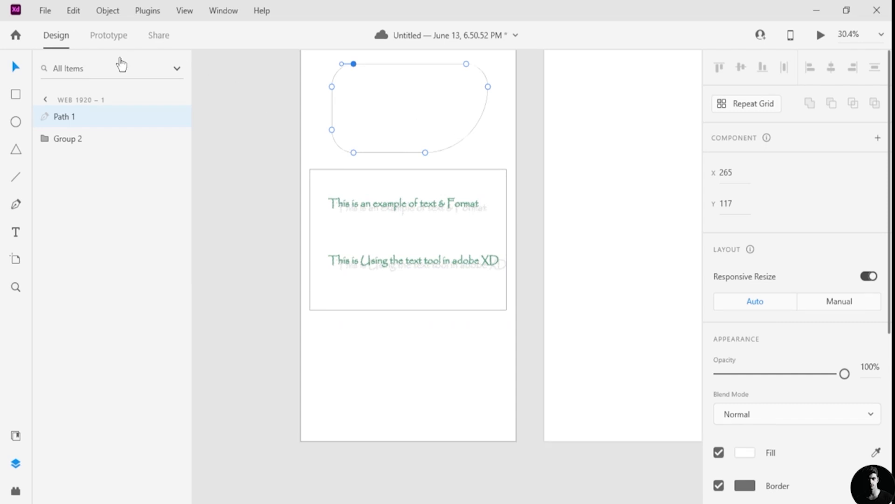
Step: Fill the rounded shape above the group with the solid turquoise color #18C4D1
left_click(16, 95)
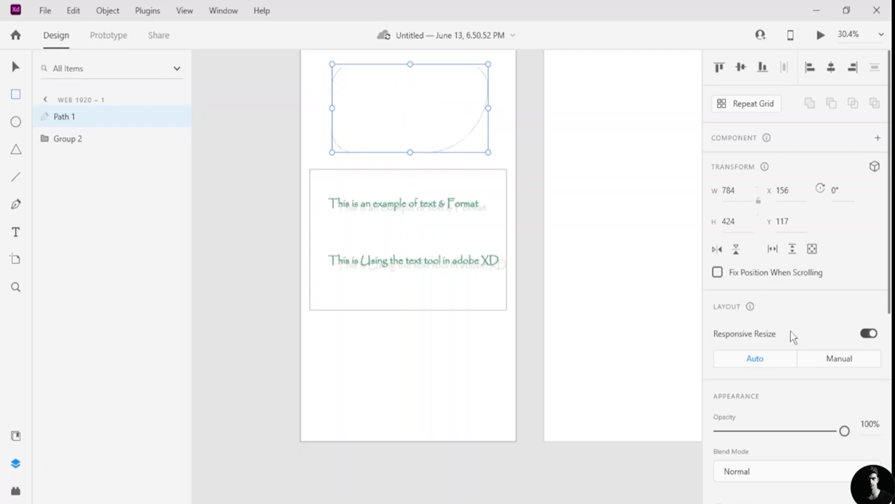
scroll(783, 326, "down", 3)
scroll(777, 327, "down", 2)
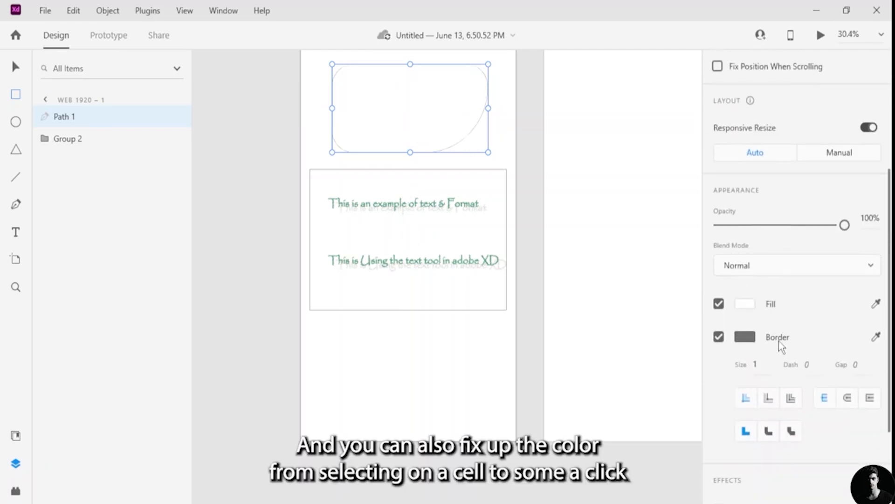
left_click(745, 303)
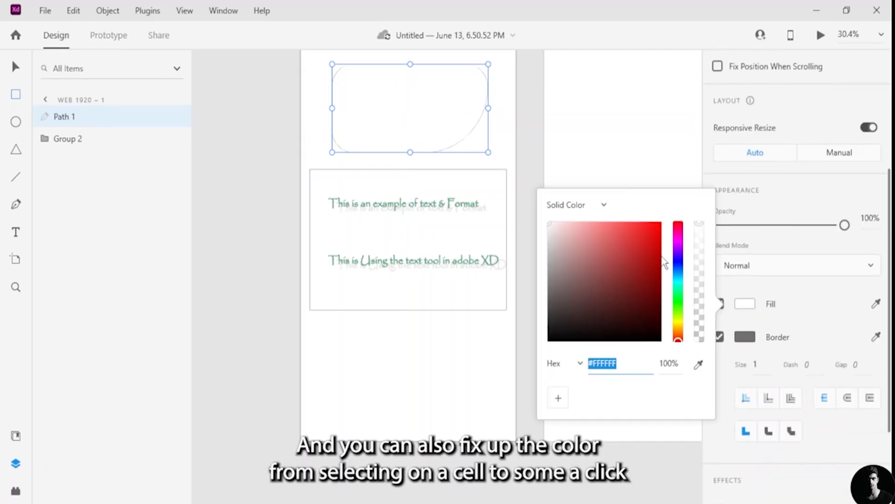
mouse_move(619, 292)
left_mouse_down()
mouse_move(644, 266)
mouse_move(680, 282)
mouse_move(660, 270)
mouse_move(655, 281)
mouse_move(643, 252)
mouse_move(651, 243)
left_mouse_up()
left_click(655, 260)
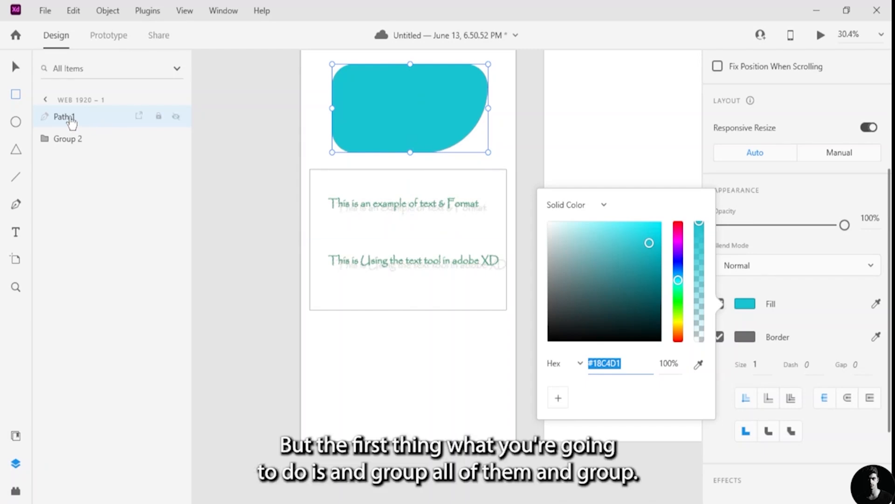
Step: Ungroup the framed text so that the text and its rectangle become separate objects
left_click(76, 141)
right_click(76, 140)
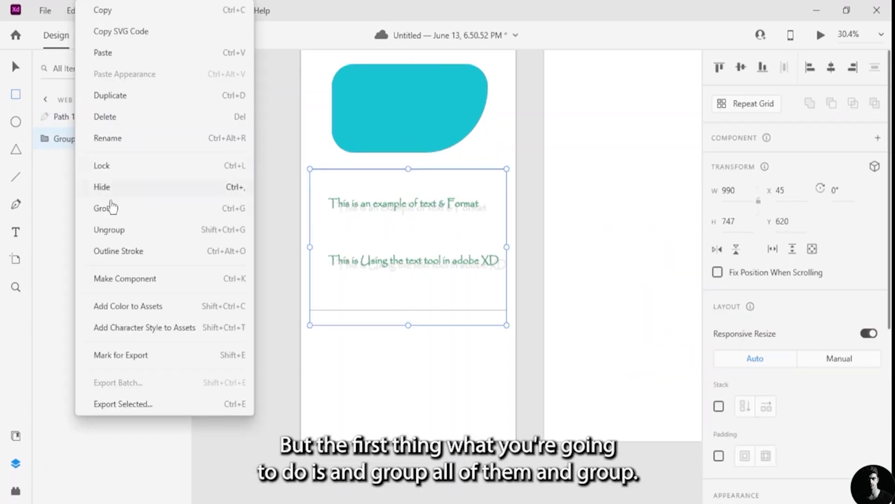
left_click(139, 230)
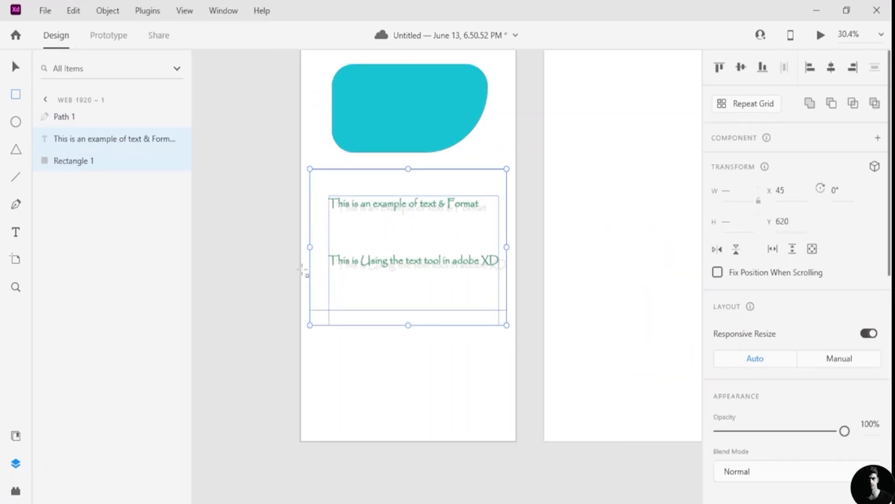
Step: Move the turquoise shape over the text inside the frame and enlarge it to about 912 by 510 at X 84, Y 687
left_click(90, 122)
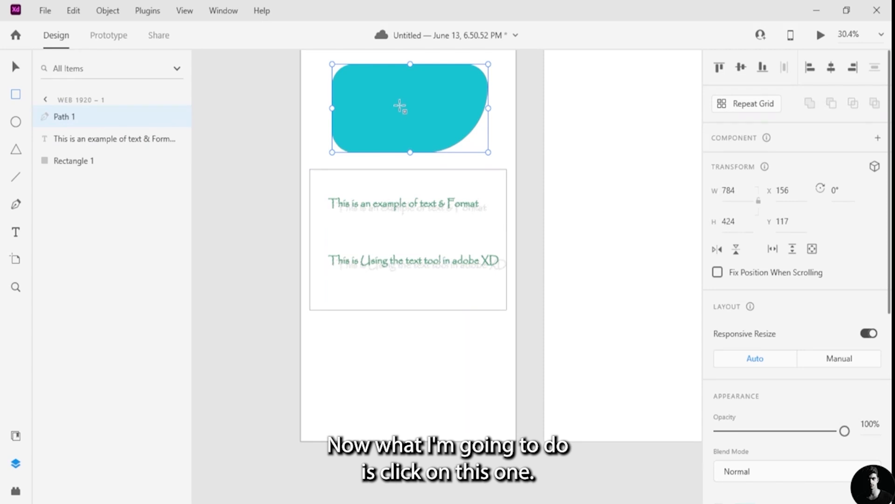
left_click_drag(460, 94, 433, 236)
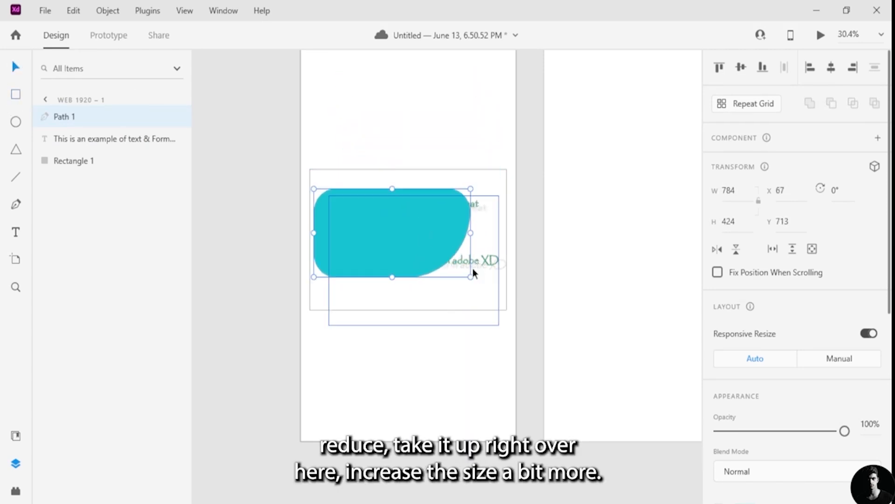
left_click_drag(469, 279, 496, 296)
left_click_drag(399, 270, 403, 265)
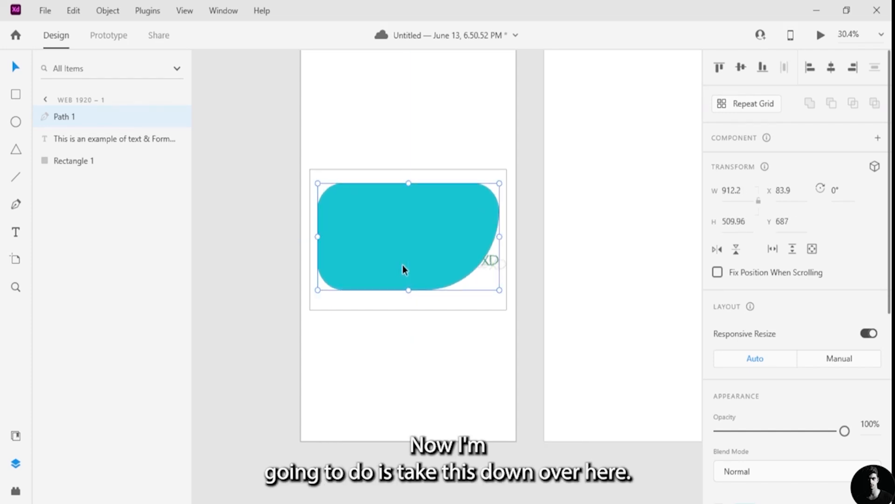
Step: Place the turquoise shape behind the text in the layer order and reduce its opacity to 35%
left_click_drag(66, 115, 123, 135)
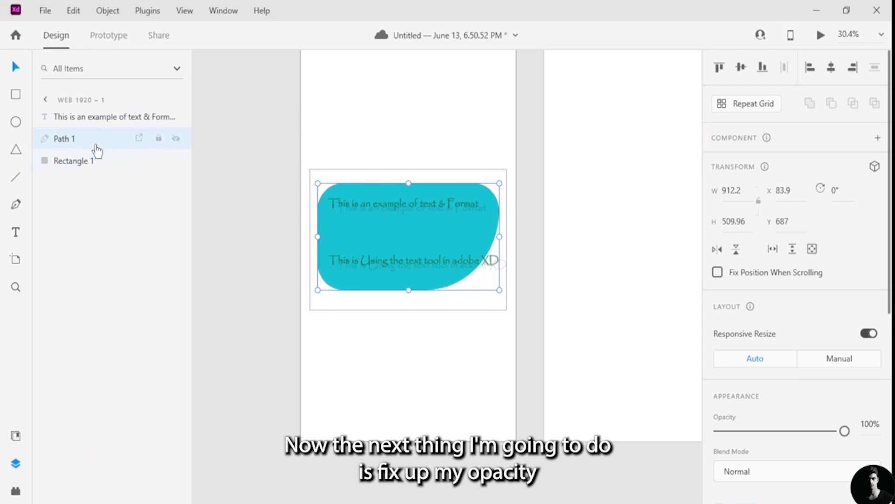
scroll(725, 313, "down", 5)
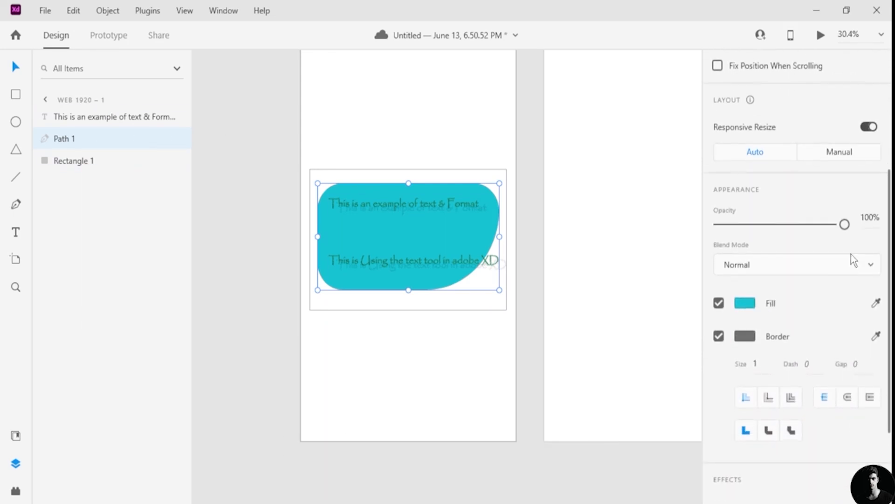
left_click_drag(844, 230, 761, 234)
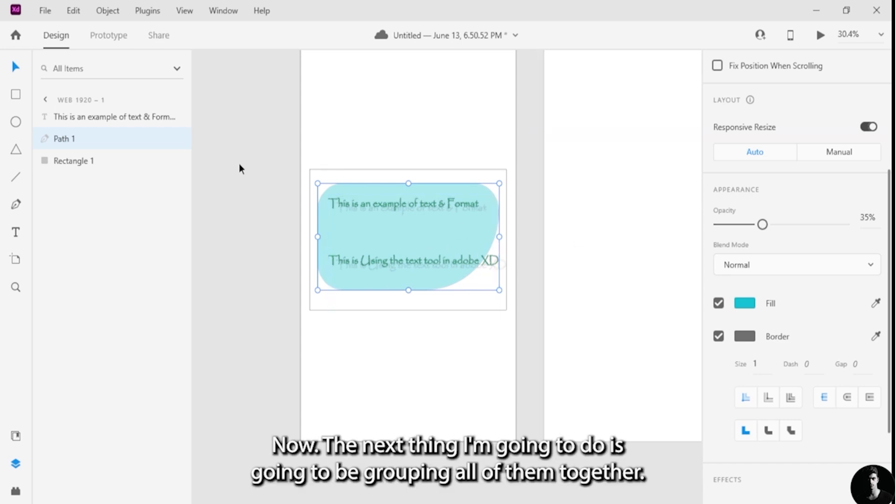
Step: Group the text, the turquoise shape and the frame rectangle together
left_click(84, 120, "shift")
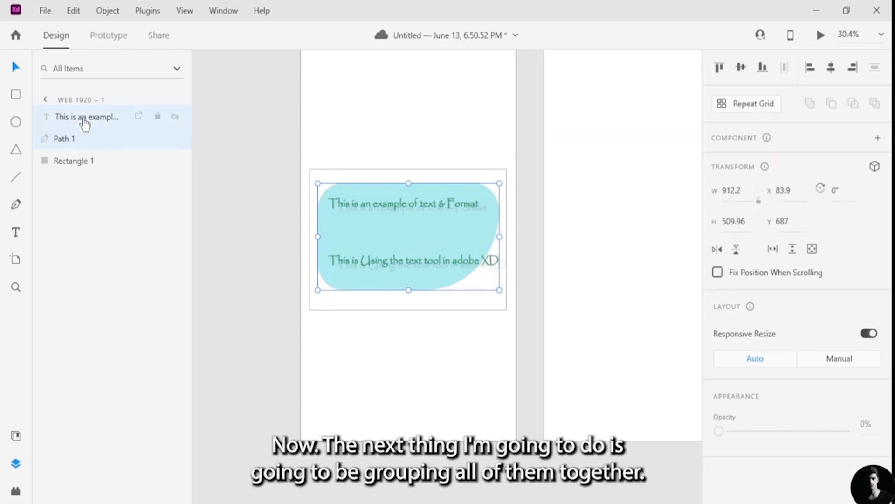
left_click(101, 163, "shift")
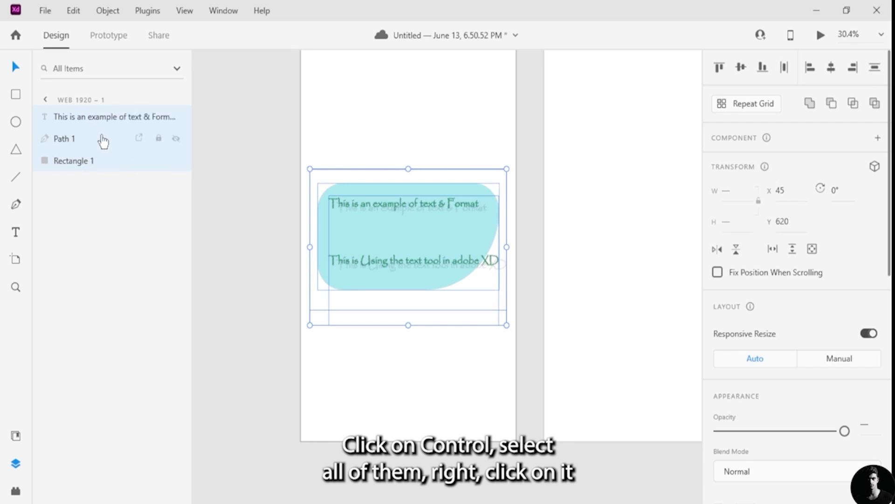
right_click(105, 121)
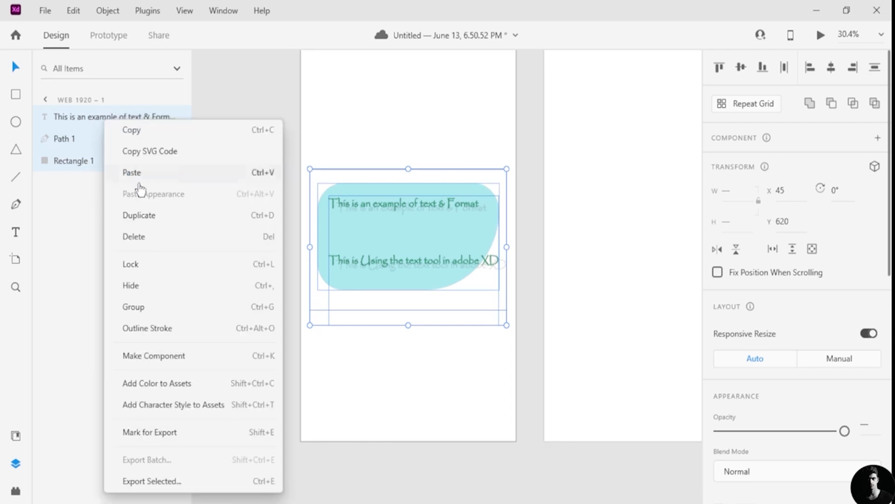
left_click(161, 306)
Step: Move the new group to the artboard's upper-left corner at X 0, Y 0
left_click_drag(408, 268, 410, 150)
scroll(409, 151, "up", 2)
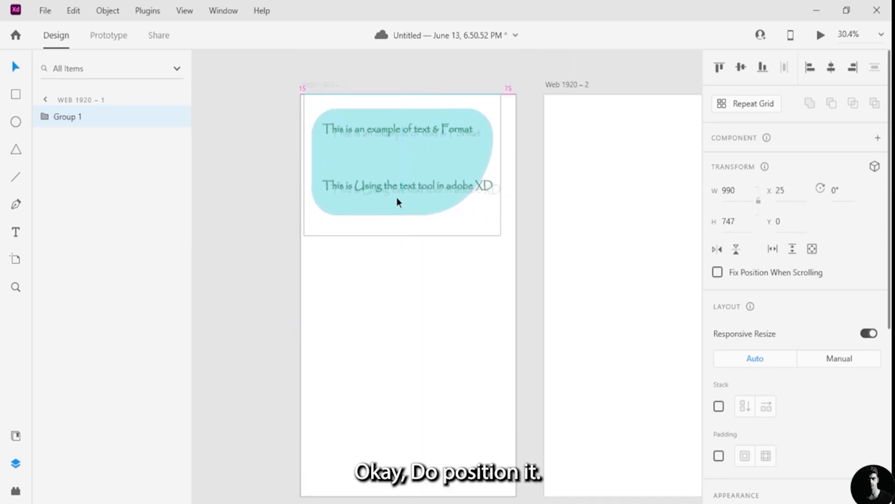
left_click_drag(398, 202, 400, 201)
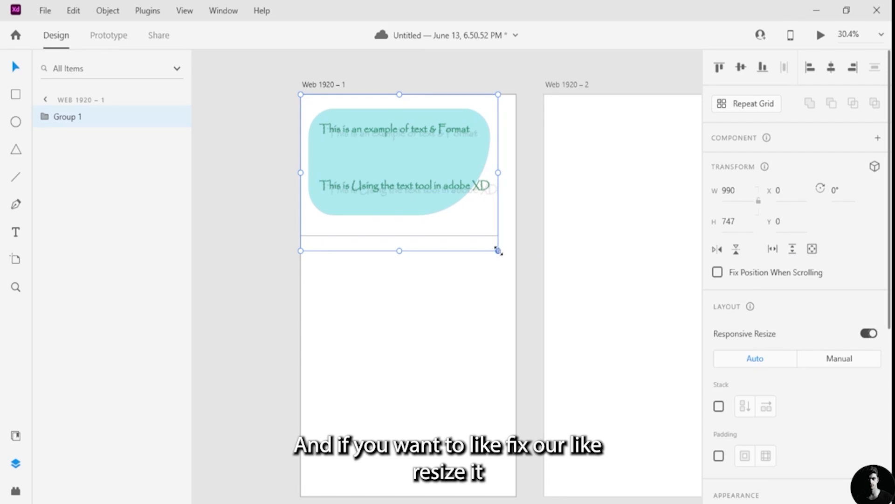
Step: Resize the group to the artboard's full width of 1080 and a height of about 716
left_click_drag(498, 250, 513, 261)
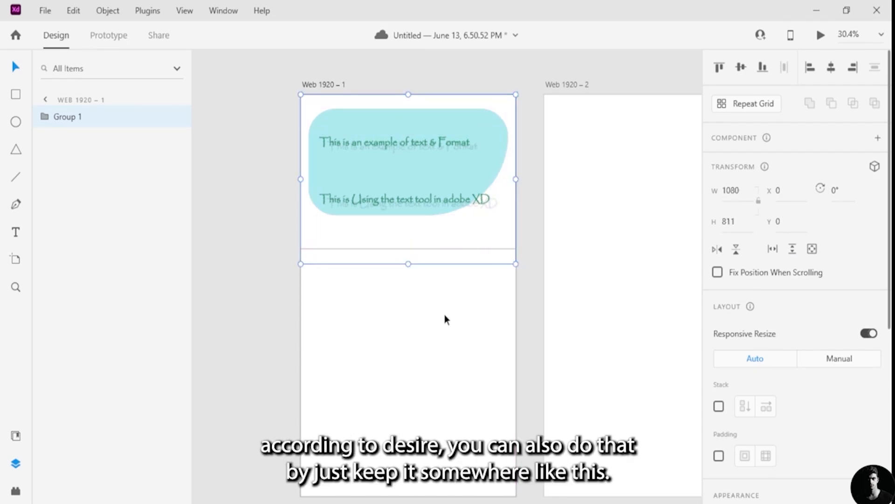
left_click(536, 259)
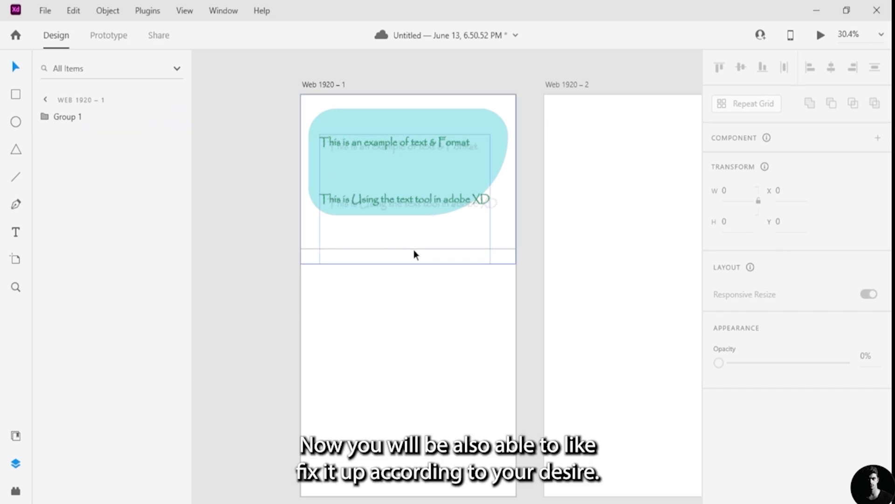
left_click(400, 219)
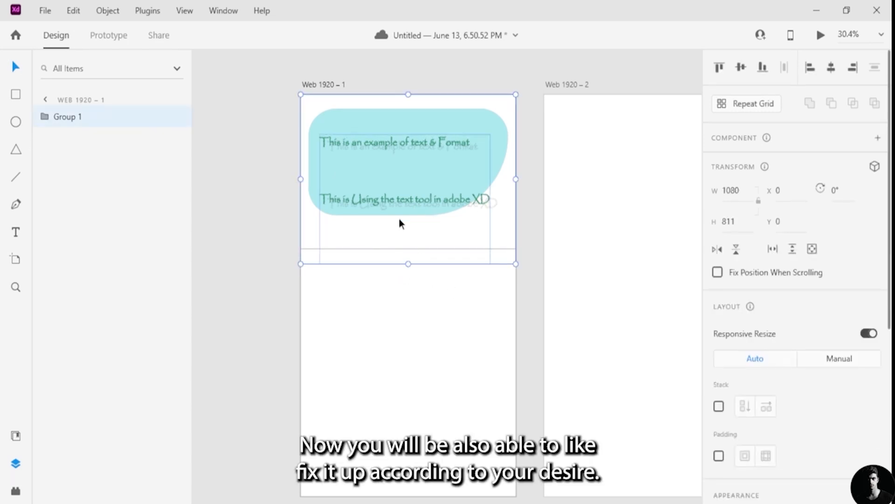
left_click_drag(410, 261, 416, 244)
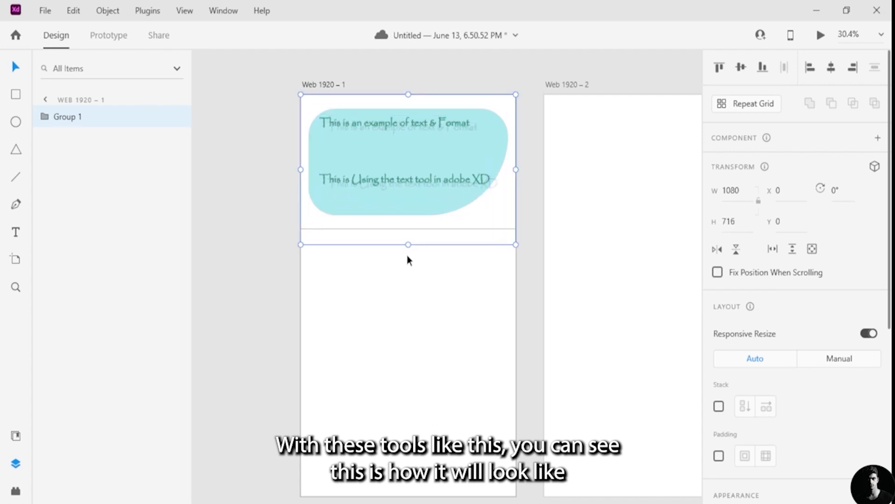
Step: Expand the group and inspect its text, path and rectangle one by one, ending with the whole group selected
double_click(87, 114)
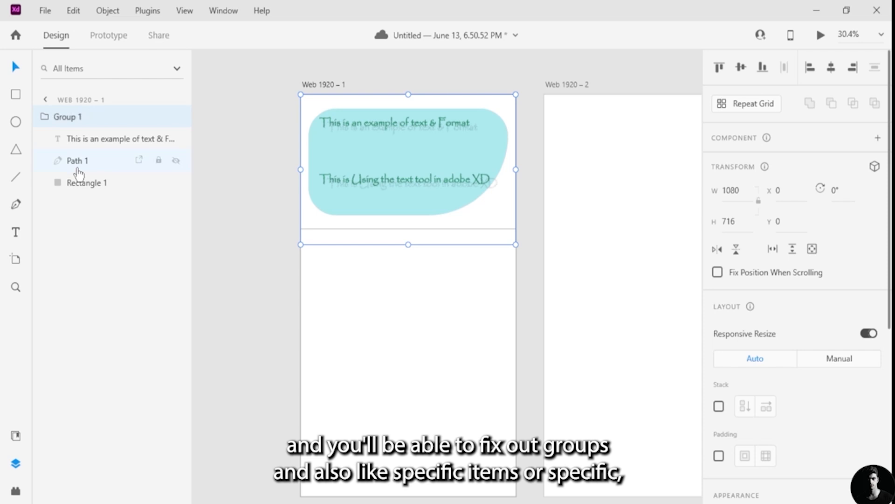
left_click(110, 140)
left_click(98, 162)
left_click(102, 182)
left_click(99, 161)
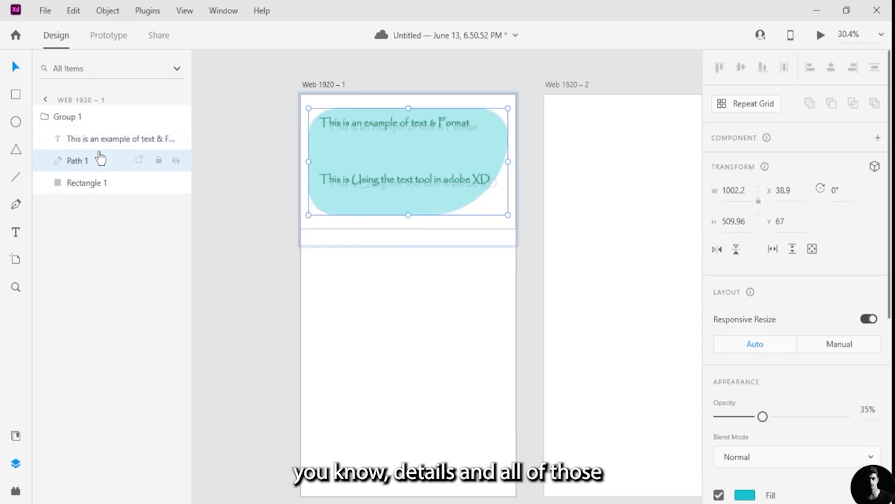
left_click(68, 118)
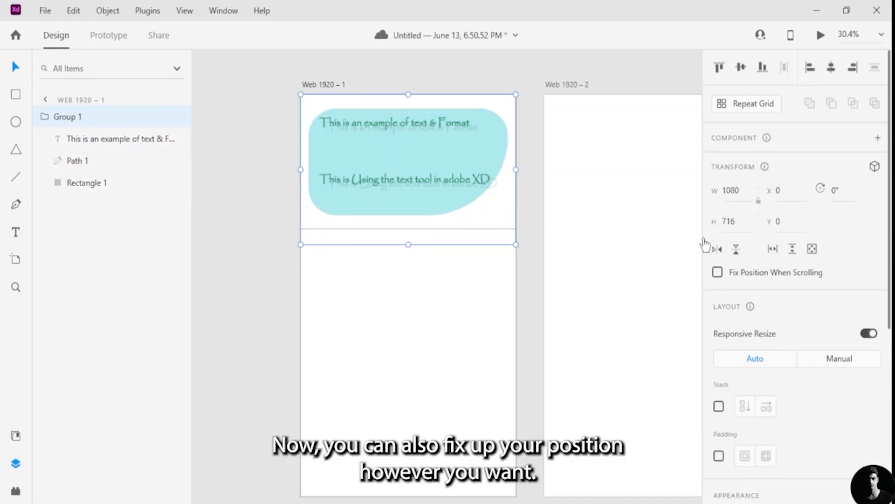
Step: Change the border color of the whole group to red, about #EB0000
scroll(770, 260, "down", 6)
scroll(756, 156, "up", 4)
scroll(742, 184, "down", 4)
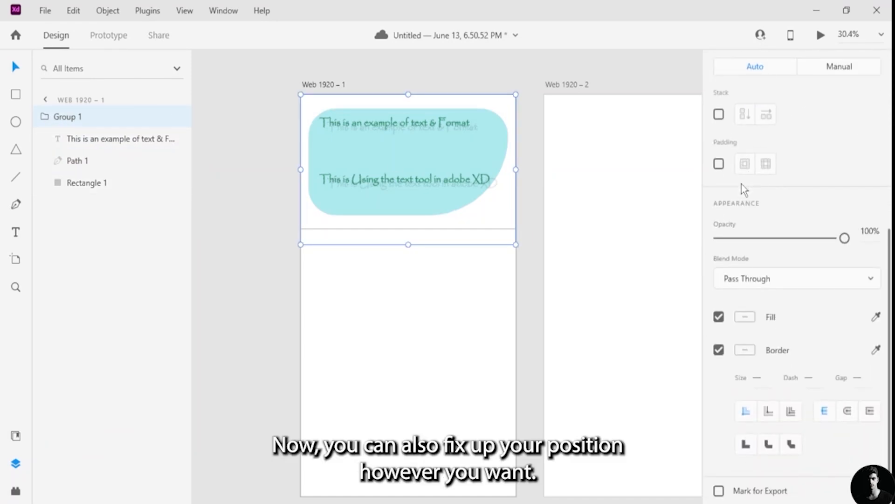
left_click(718, 349)
left_click(721, 451)
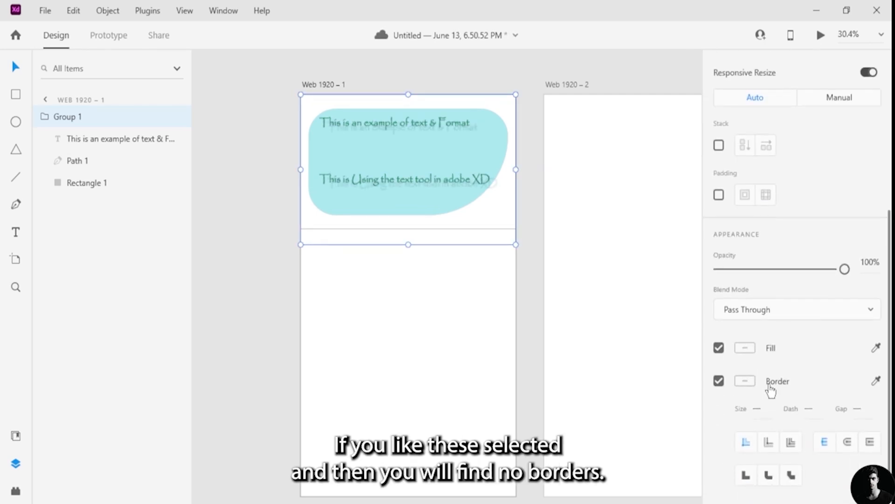
left_click(745, 380)
left_click_drag(646, 351, 673, 303)
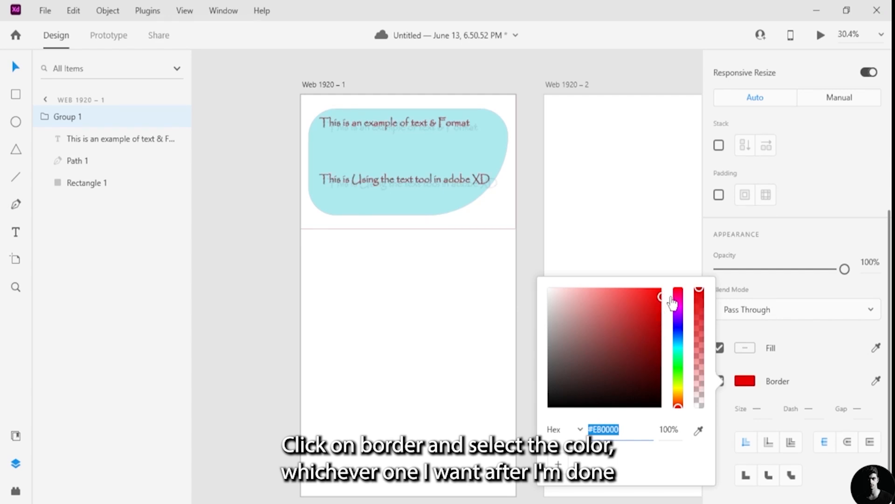
left_click(795, 297)
Step: Try the Lighten and Difference blend modes on the group
left_click(805, 317)
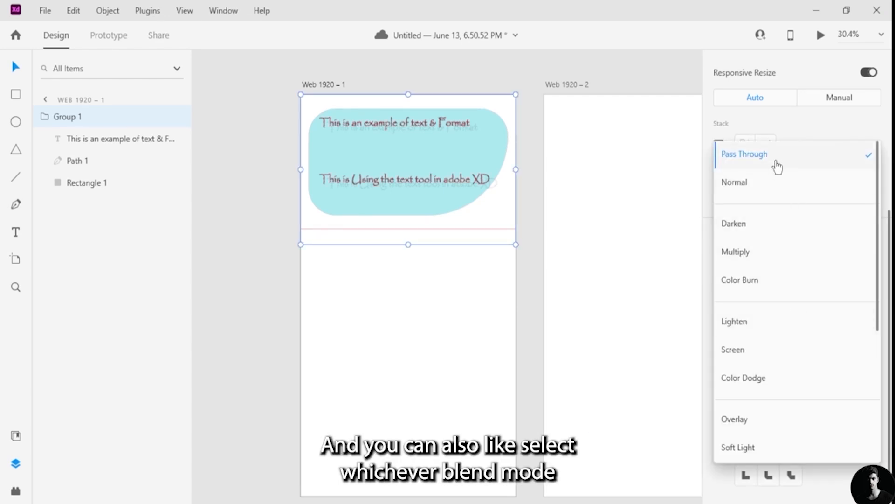
left_click(705, 310)
left_click(796, 315)
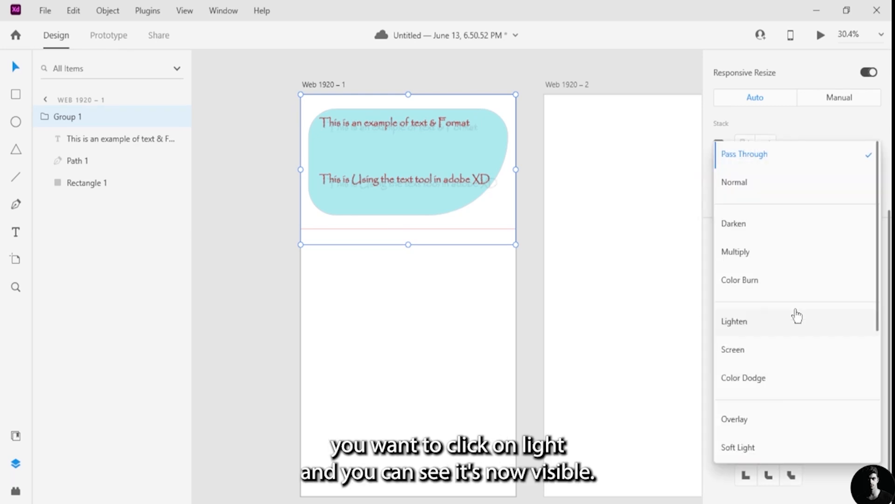
left_click(756, 329)
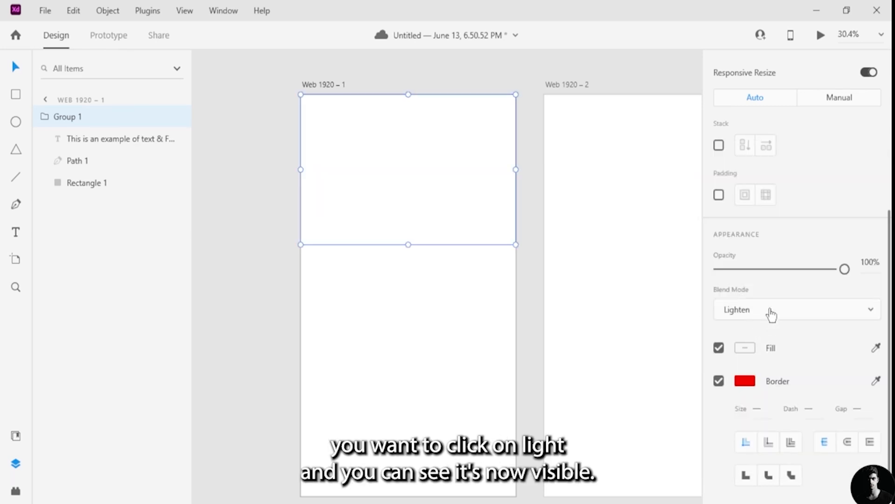
left_click(769, 313)
scroll(744, 312, "down", 3)
left_click(756, 378)
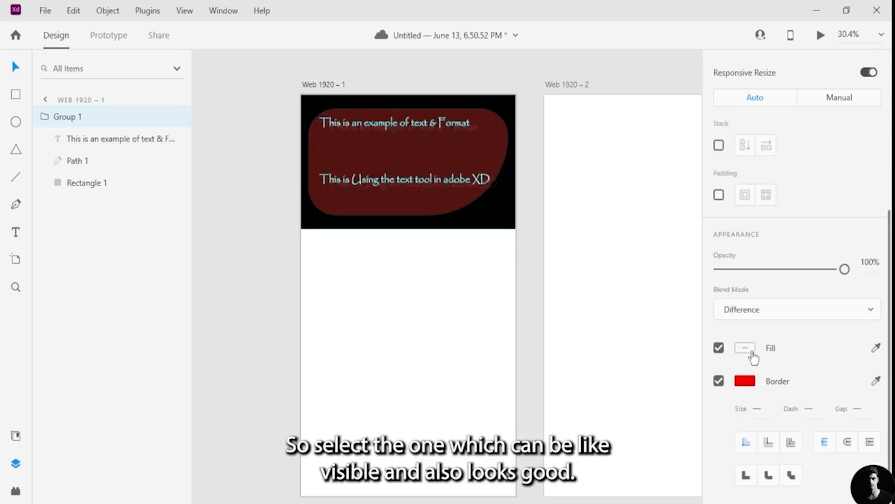
Step: Try the Color and Hue blend modes on the group
left_click(785, 315)
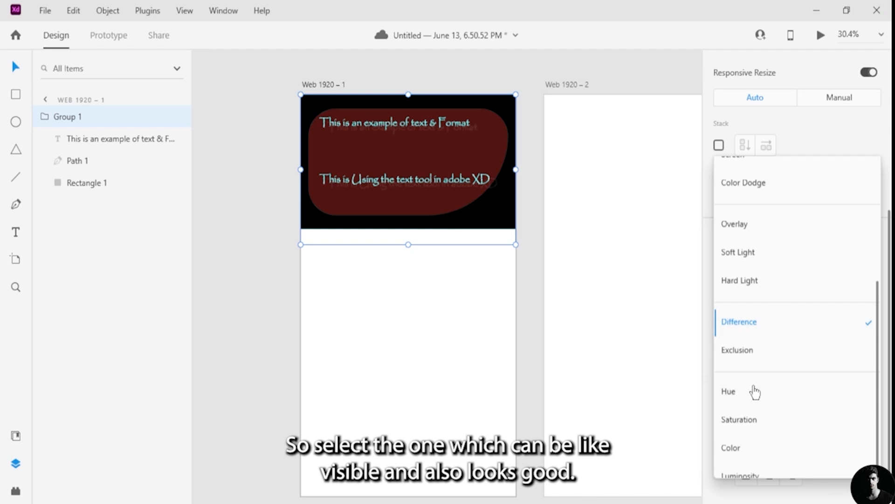
left_click(759, 419)
scroll(772, 317, "down", 1)
left_click(773, 309)
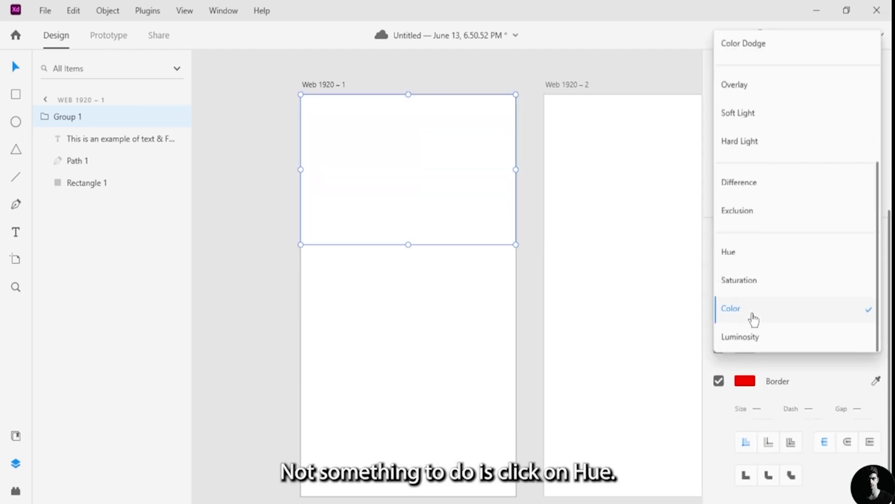
left_click(757, 255)
Step: Return the group's blend mode to Pass Through
left_click(773, 312)
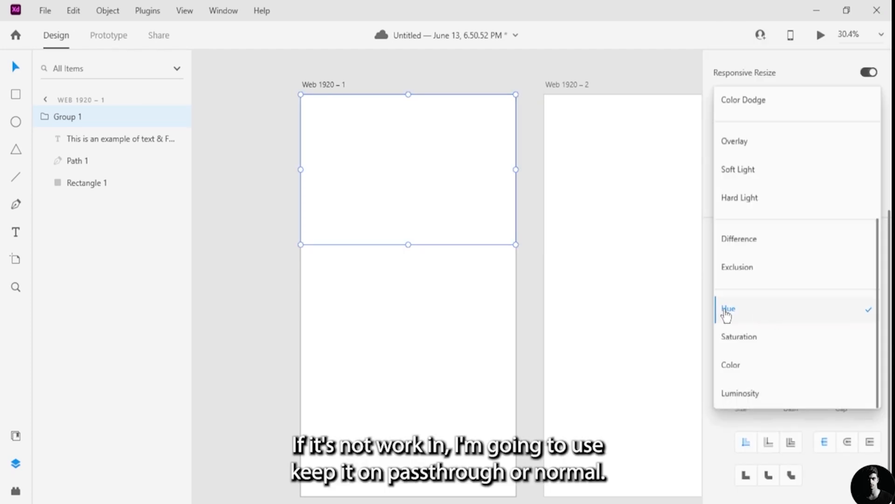
scroll(757, 296, "up", 3)
scroll(757, 296, "up", 2)
left_click(762, 100)
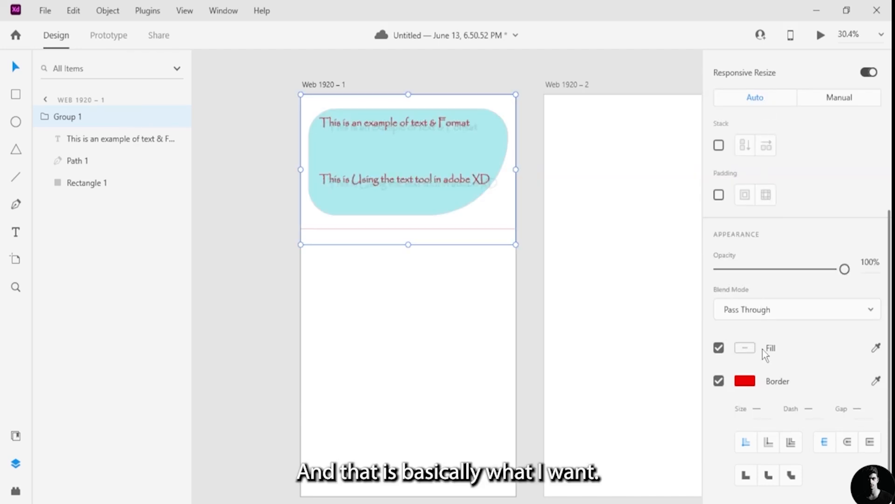
Step: Set the group's border to center stroke alignment and, after trying round caps, give it projecting caps
scroll(774, 393, "down", 1)
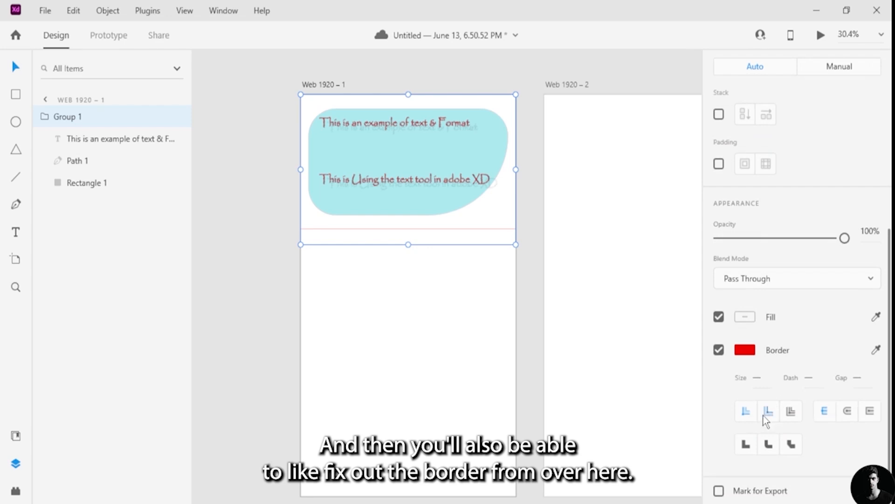
left_click(789, 413)
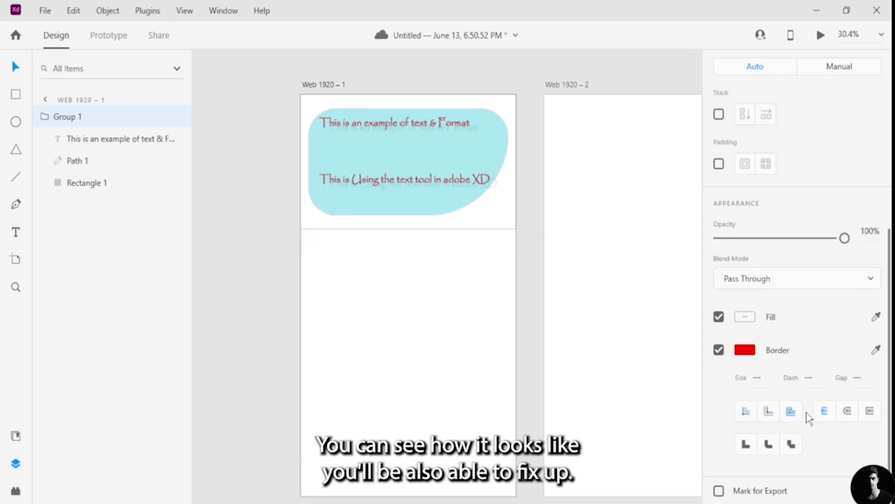
left_click(856, 409)
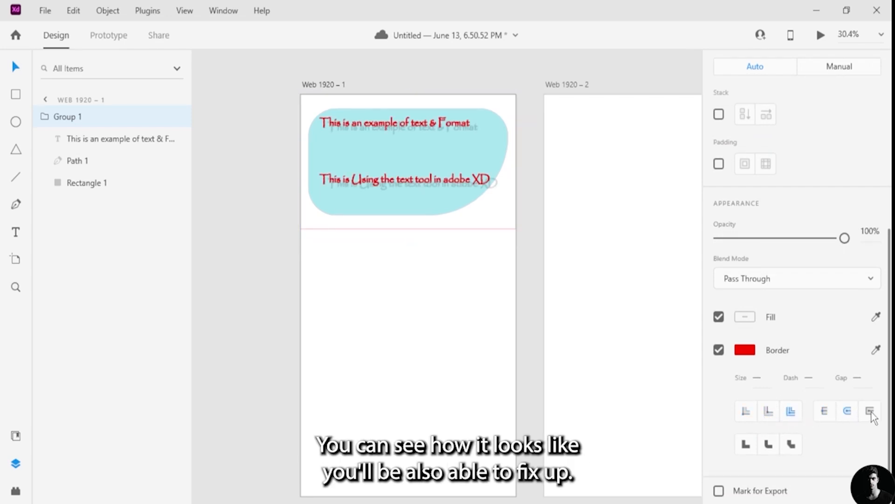
left_click(871, 410)
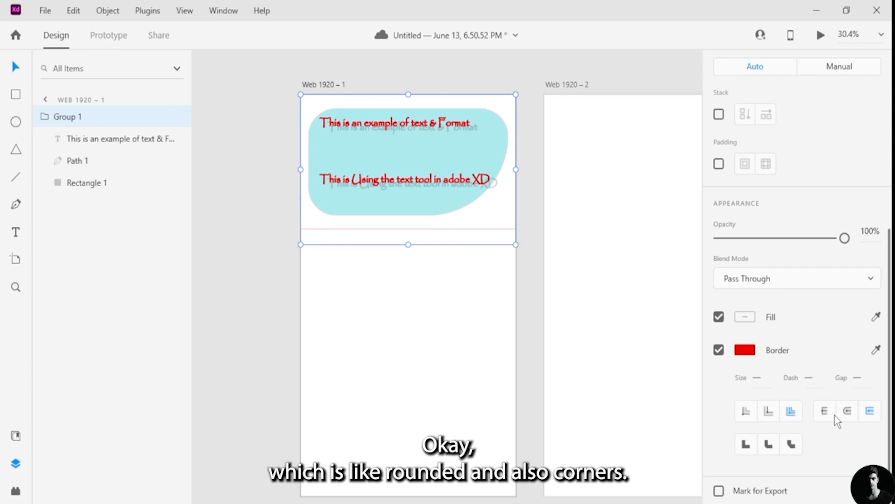
Step: Try the butt and round caps on the group's border, then return it to projecting caps
left_click(833, 413)
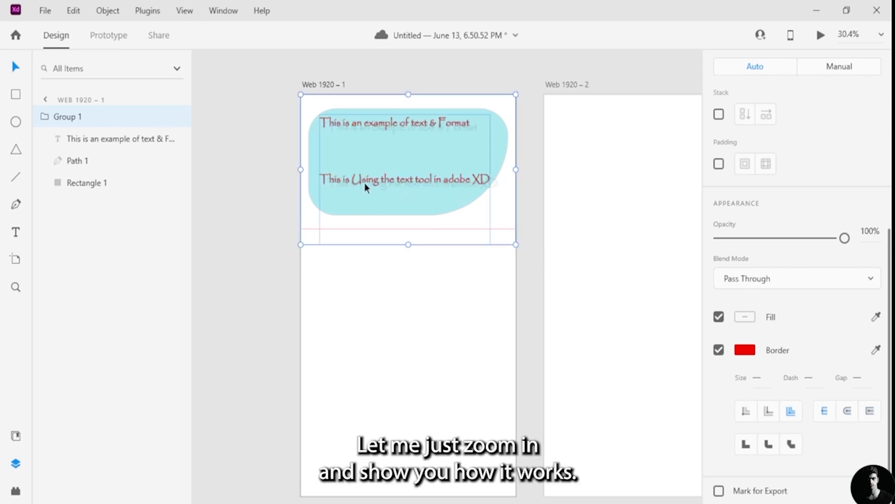
scroll(365, 183, "up", 10)
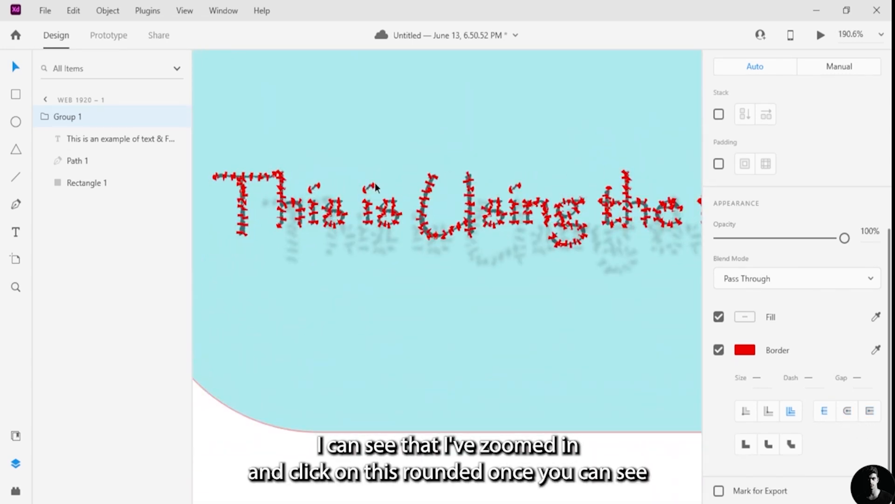
left_click(849, 413)
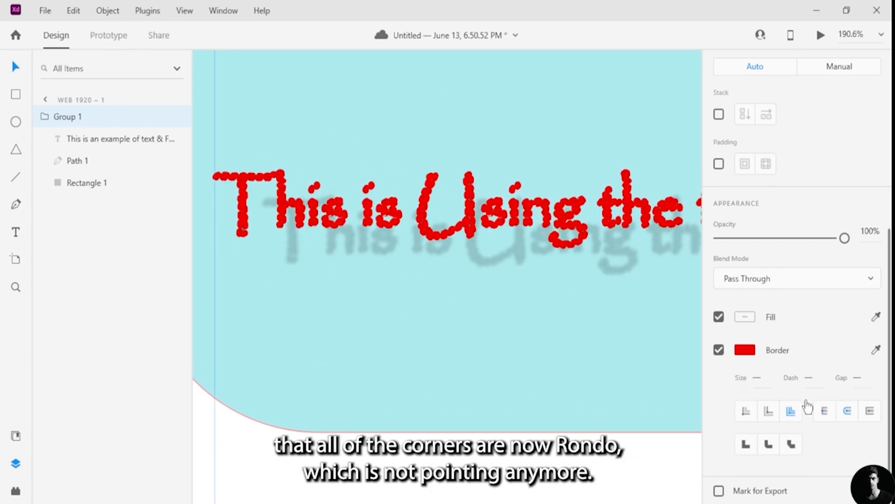
left_click(869, 410)
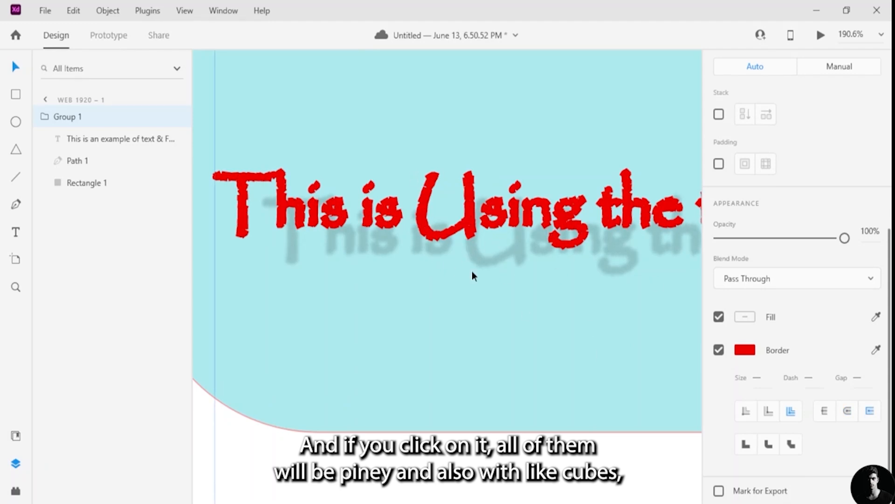
Step: Try the other join styles on the group's border and settle on the bevel join
left_click(788, 446)
left_click(770, 445)
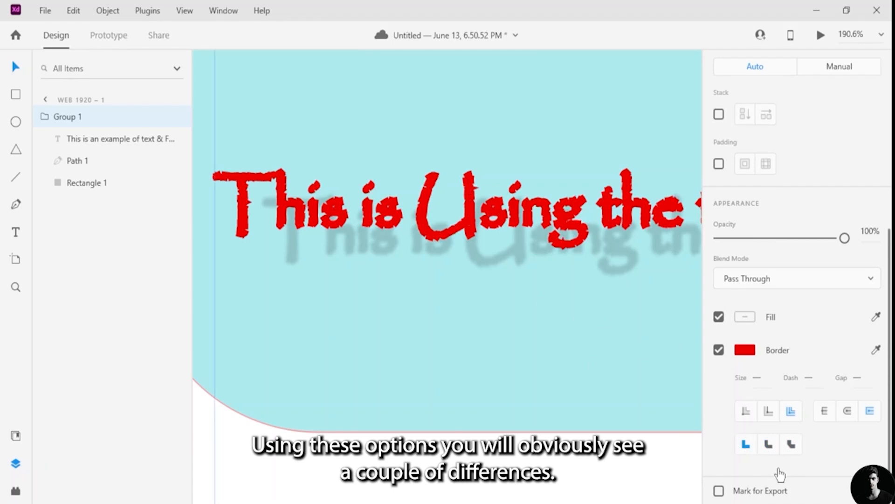
left_click(792, 443)
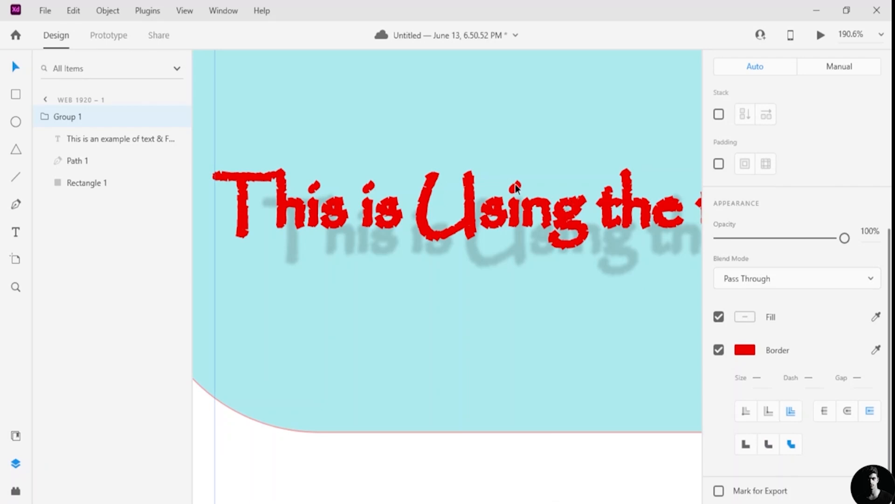
Step: Discard a freehand trial ellipse and draw a proportional circle about 924 wide below the teal shape on Web 1920 – 1
scroll(474, 173, "down", 10)
scroll(474, 173, "down", 2)
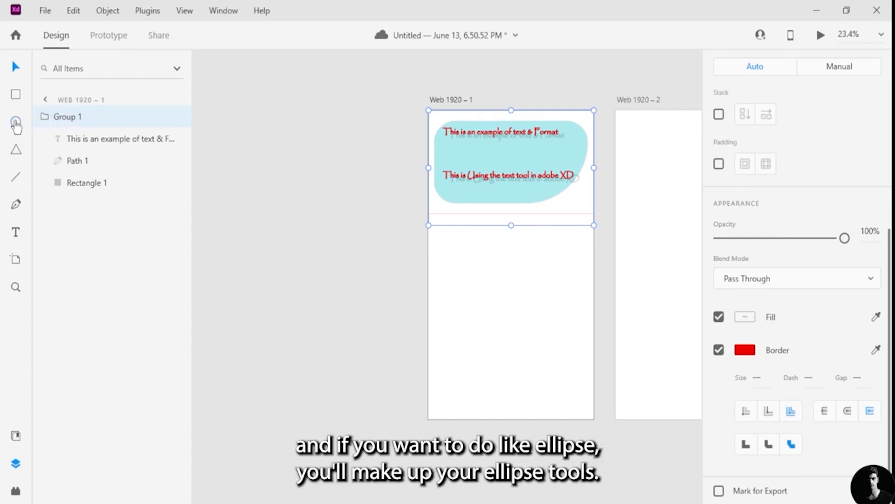
left_click_drag(460, 240, 558, 351)
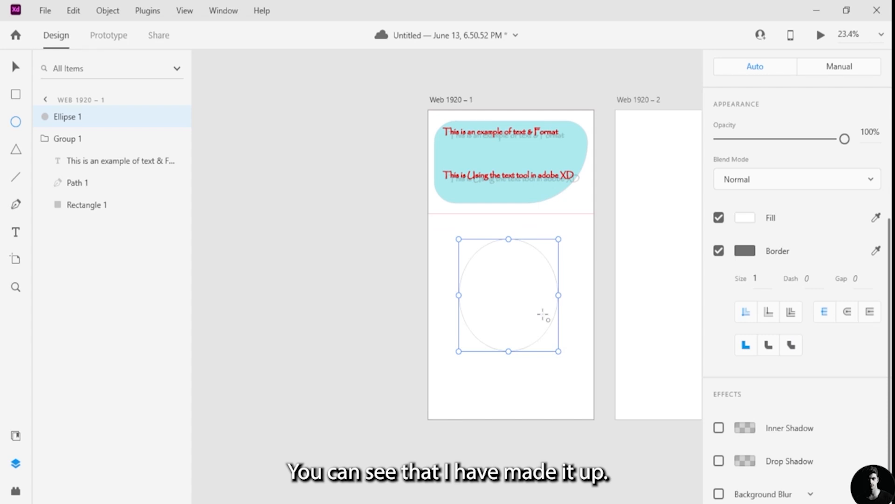
key("ctrl+z")
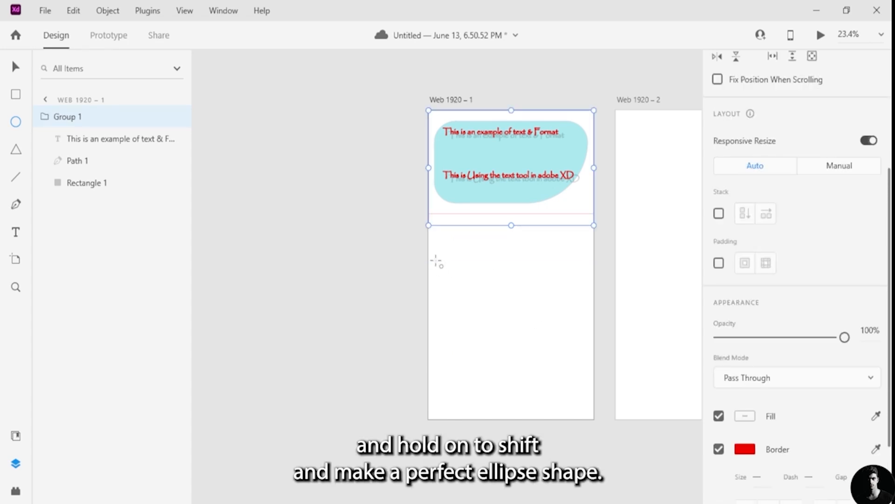
left_click_drag(451, 262, 582, 379)
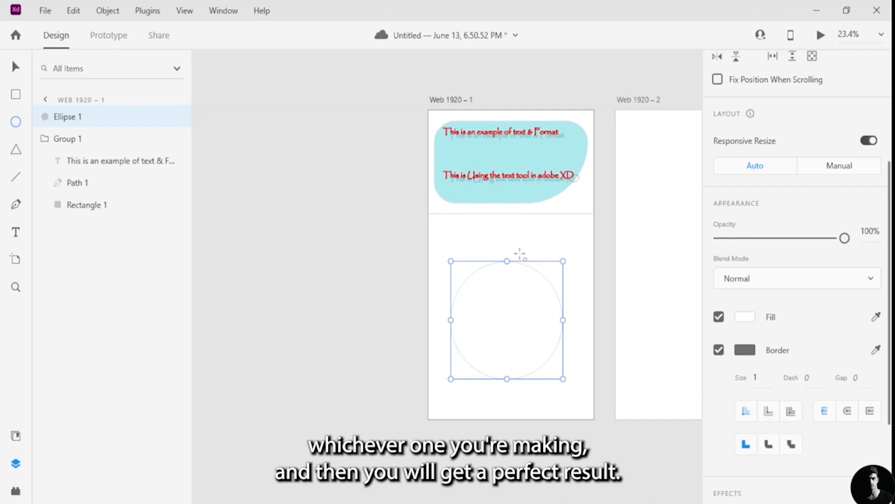
Step: Draw a triangle about 896 by 873 with its corners rounded to 154 and move it inside the circle
left_click_drag(507, 262, 374, 391)
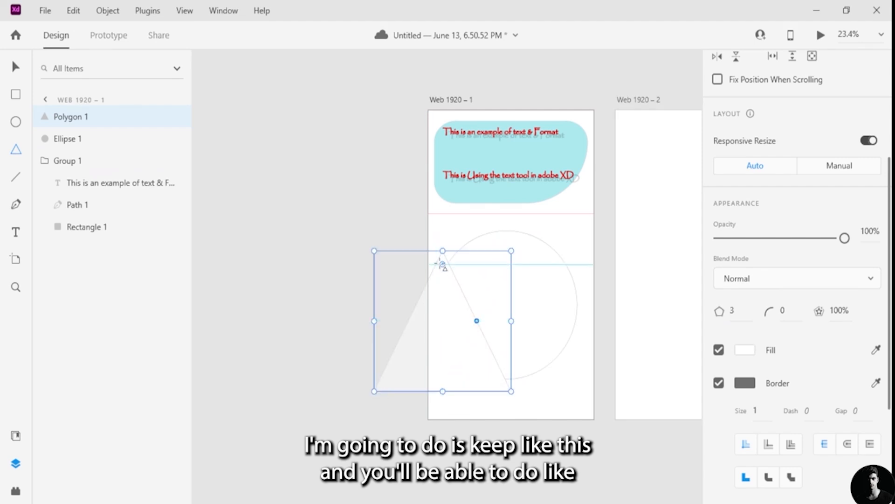
left_click_drag(443, 264, 446, 304)
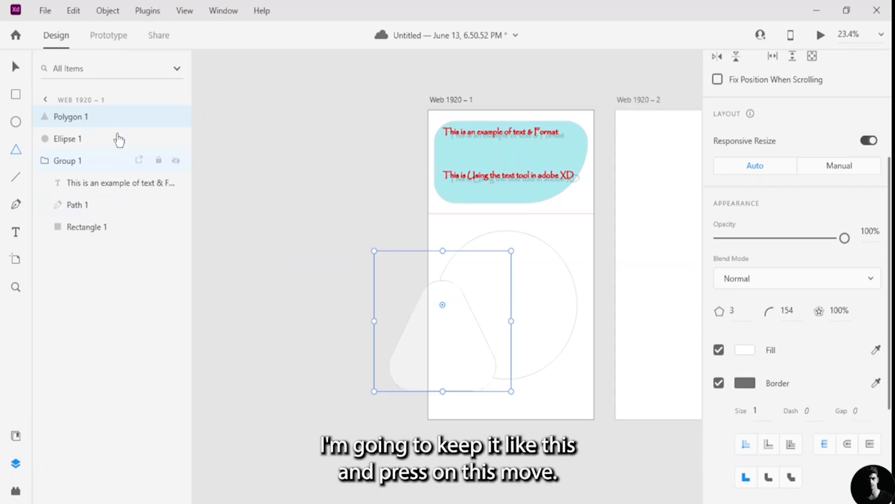
left_click(16, 67)
left_click_drag(446, 335, 512, 295)
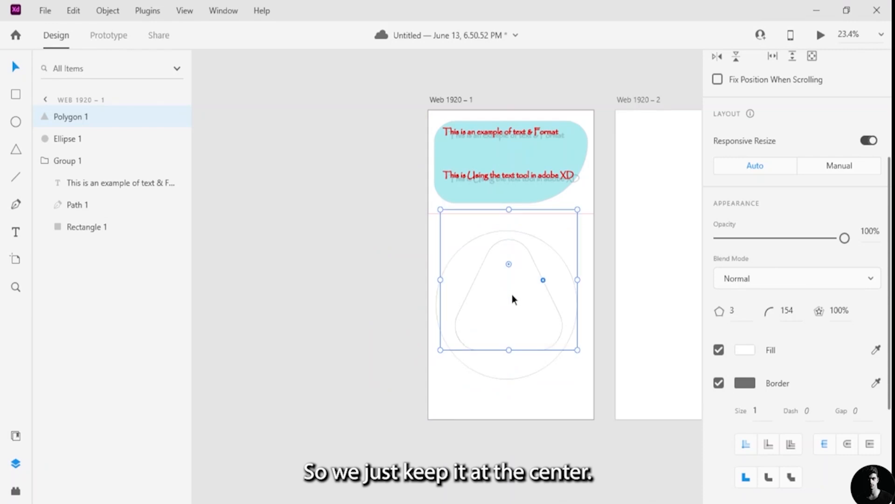
Step: Try aligning the triangle to the artboard's top, middle and bottom, then undo the alignments
scroll(746, 82, "up", 4)
left_click(744, 73)
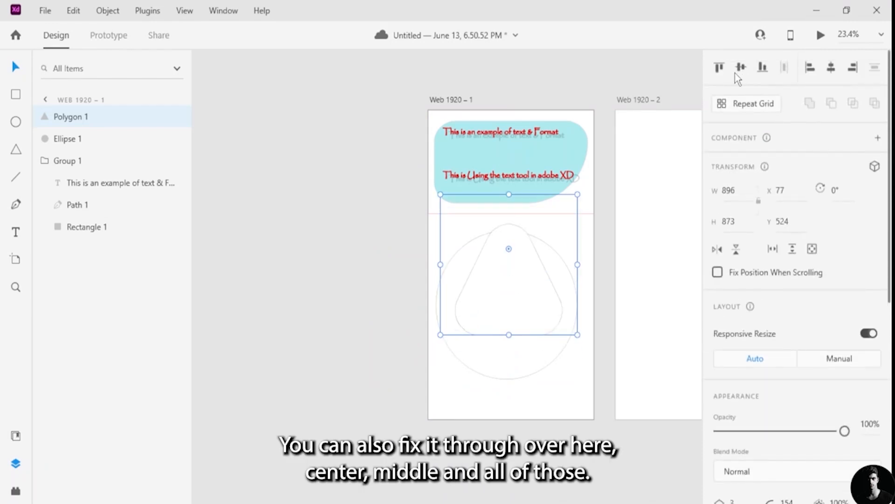
left_click(719, 69)
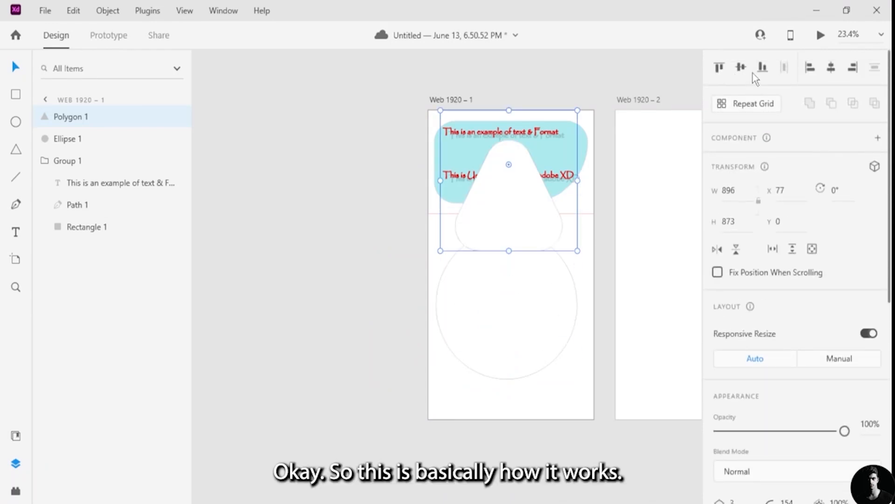
left_click(741, 67)
left_click(763, 67)
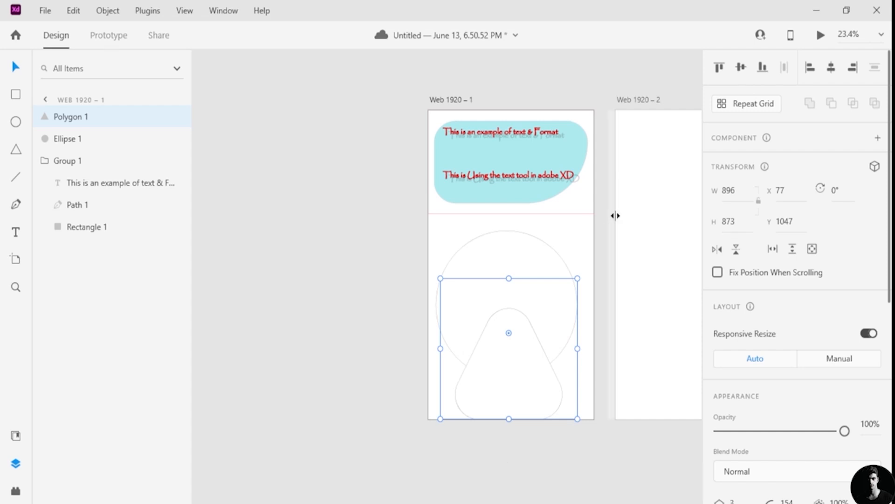
key("ctrl+shift+Up")
key("shift+m")
key("ctrl+z")
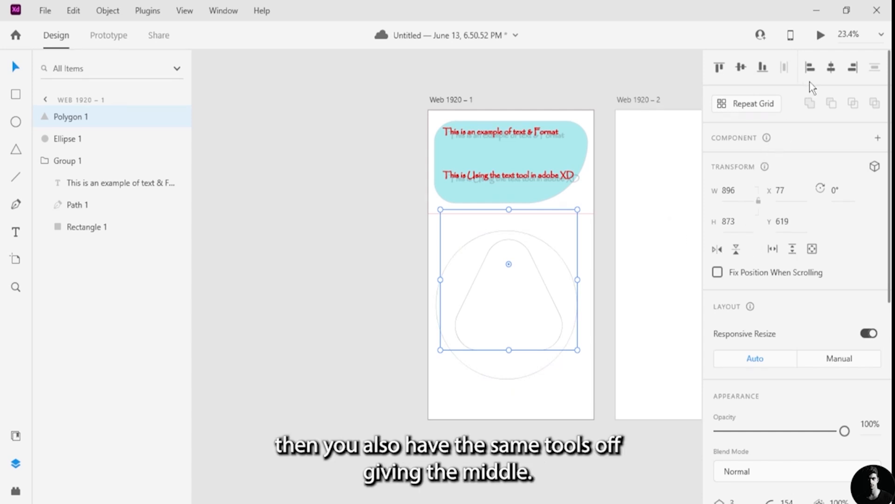
Step: Center the triangle and the circle horizontally on the artboard, trying left alignment on the triangle first
left_click(813, 68)
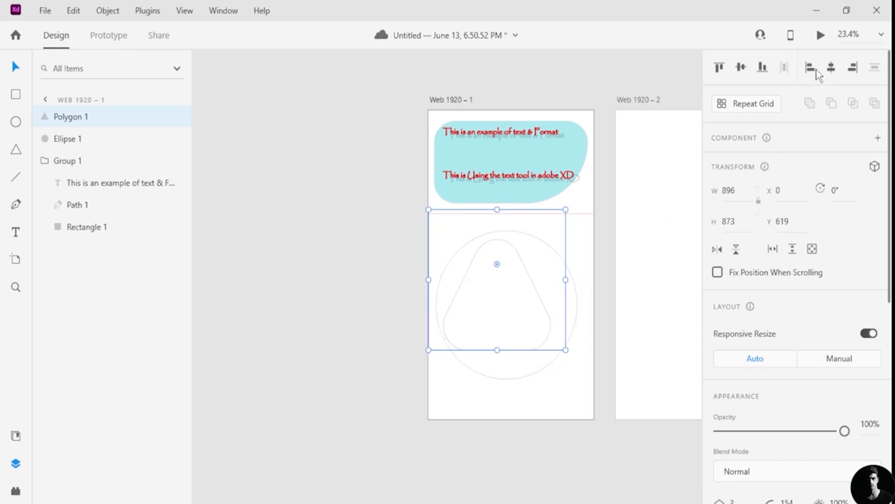
left_click(828, 70)
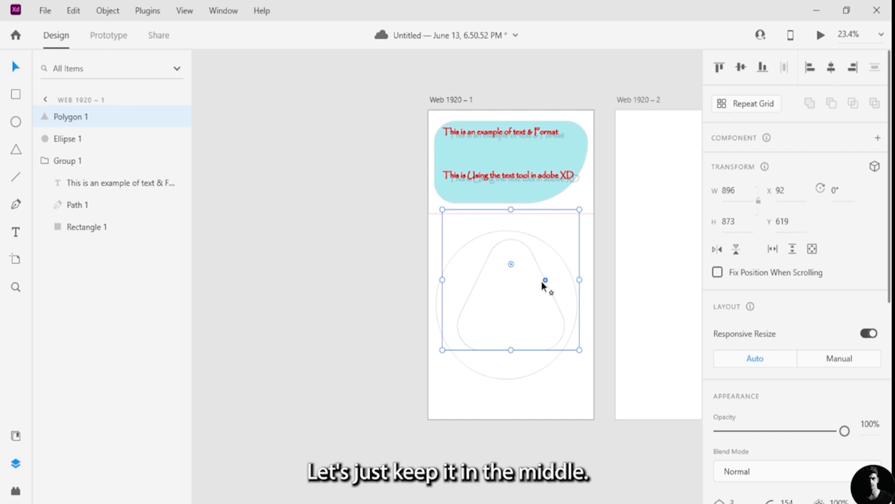
left_click(85, 140)
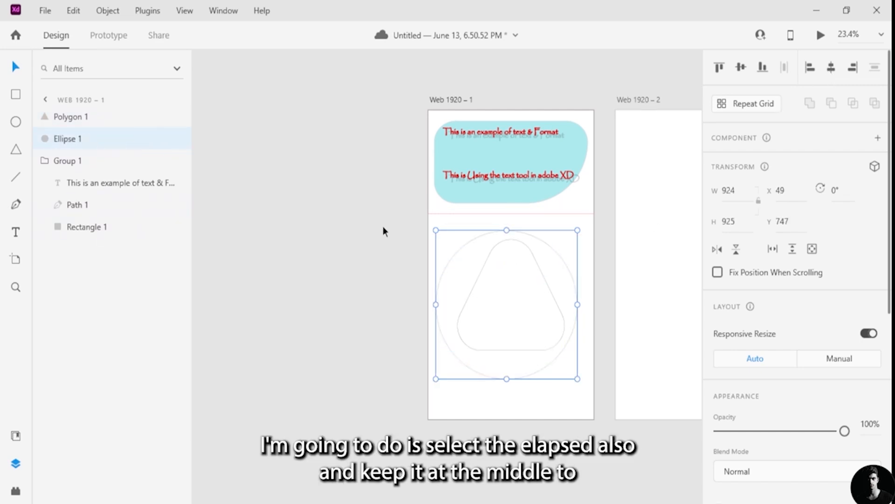
left_click(828, 71)
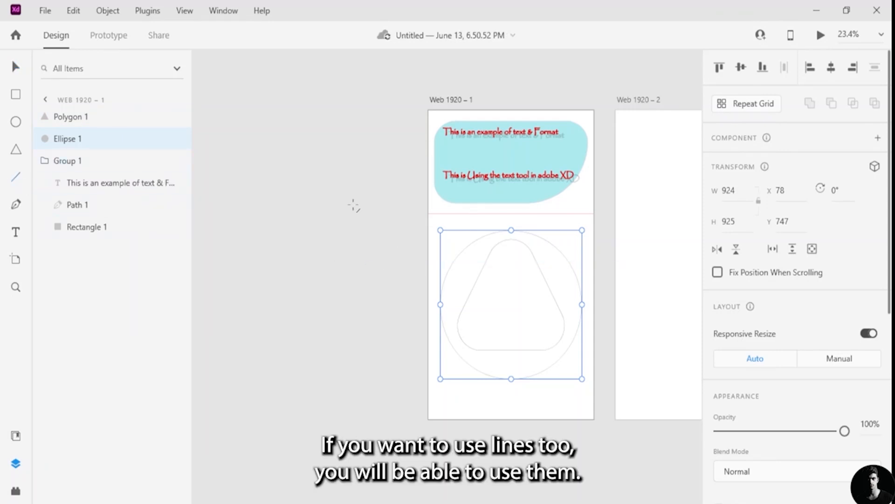
Step: Draw two trial lines on the Web 1920 – 2 artboard with the Line tool and undo them
mouse_move(638, 149)
left_mouse_down()
mouse_move(632, 294)
mouse_move(644, 352)
mouse_move(669, 347)
mouse_move(638, 364)
left_mouse_up()
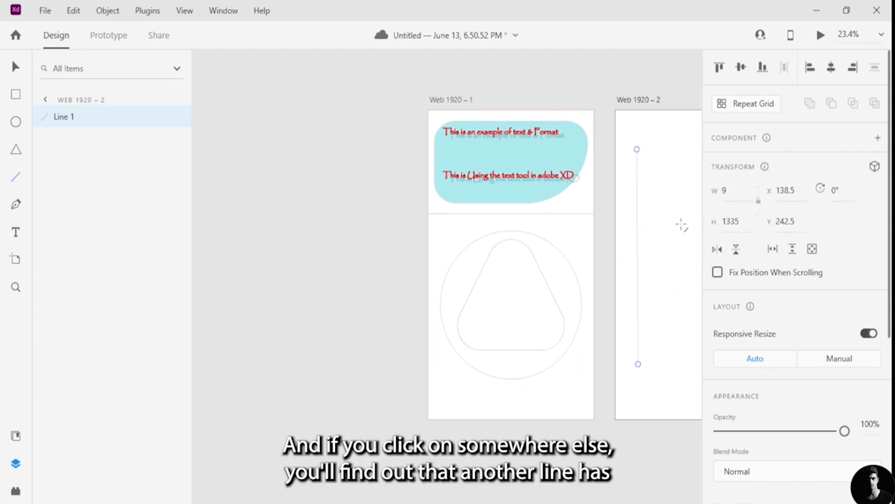
mouse_move(675, 243)
left_mouse_down()
mouse_move(690, 216)
mouse_move(679, 176)
left_mouse_up()
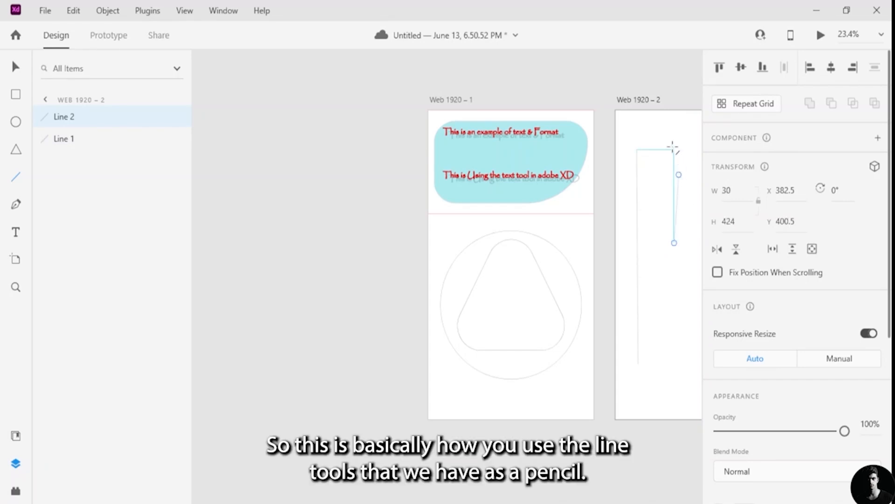
key("ctrl+z")
key("ctrl+z")
key("ctrl+z")
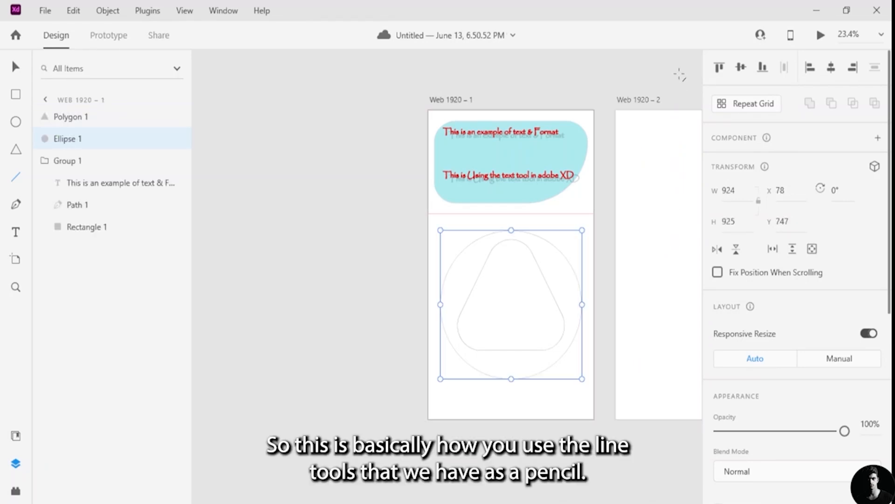
Step: Try drawing a curved path over the triangle with the Pen tool and undo it
left_click(15, 206)
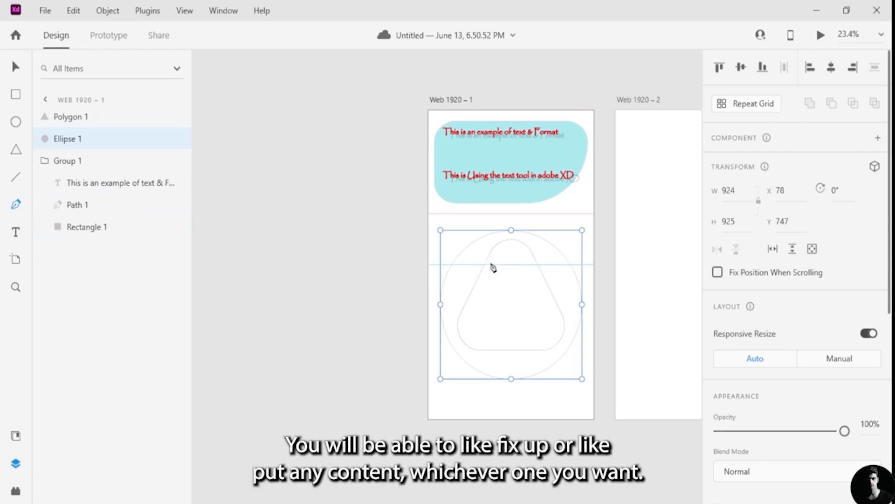
left_click(486, 264)
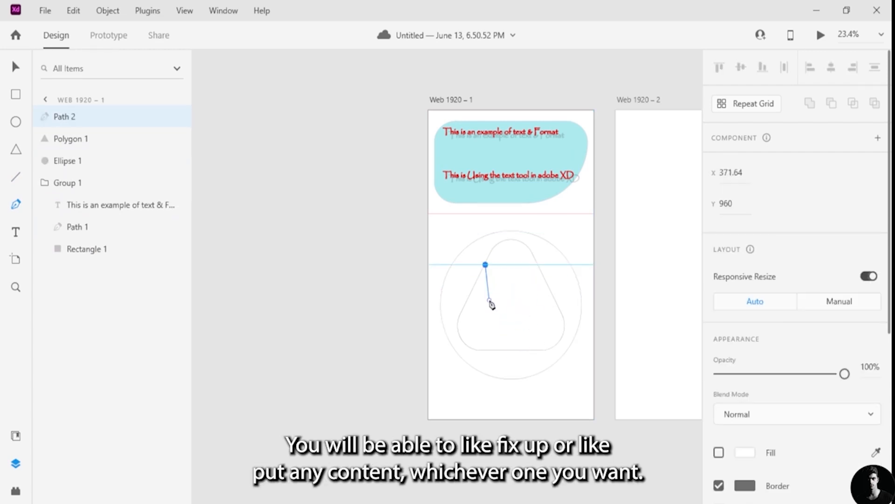
left_click_drag(508, 276, 534, 402)
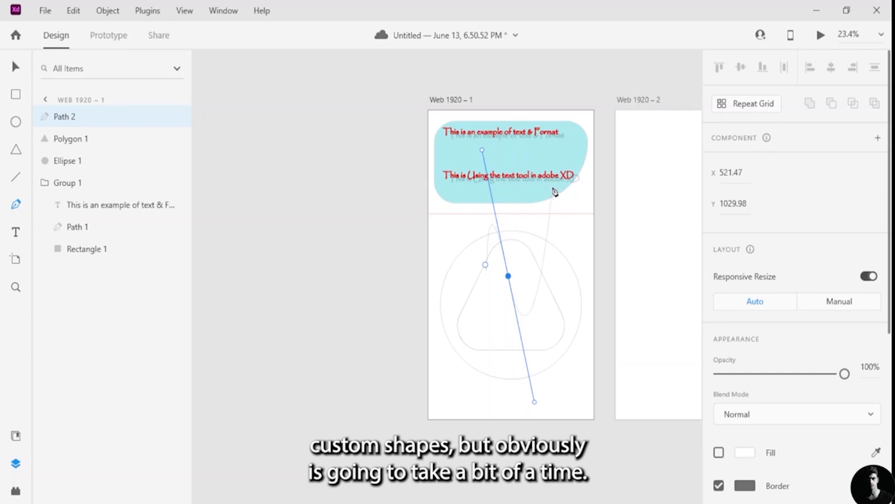
key("ctrl+z")
key("ctrl+z")
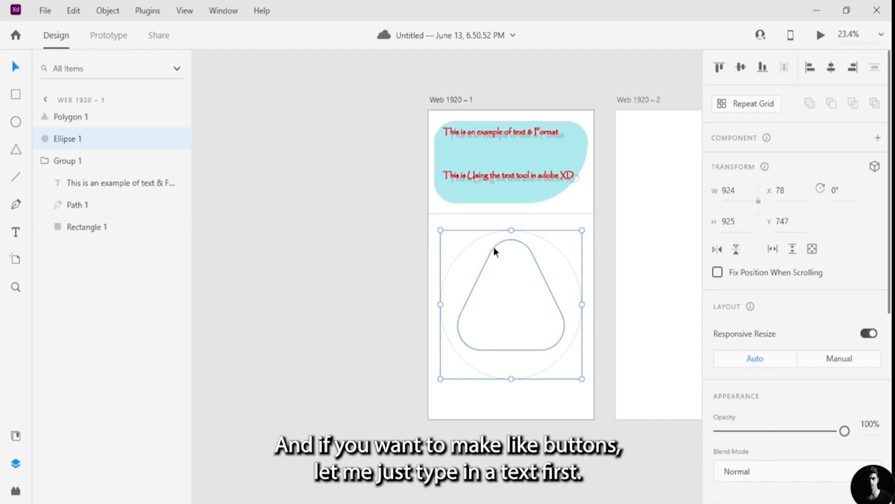
Step: Add the text "PRESS HERE" near the top of Web 1920 – 2 and widen its box to about 556 to fit one line
left_click(15, 232)
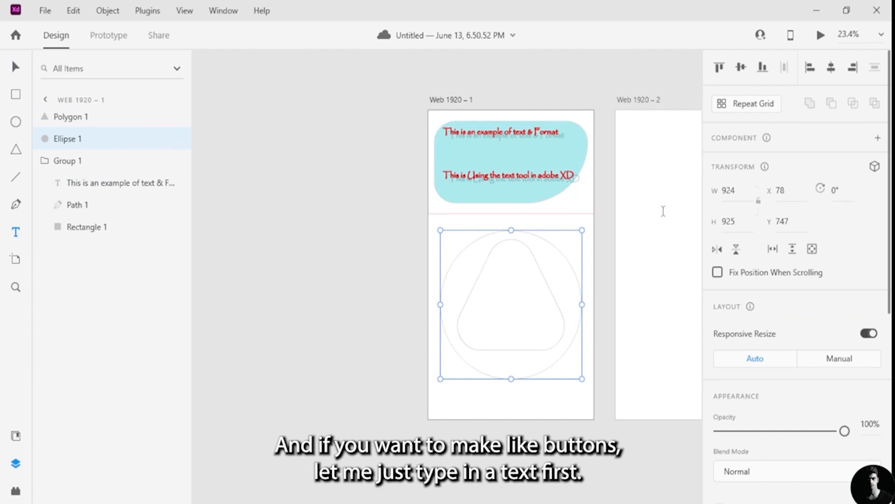
scroll(445, 402, "right", 5)
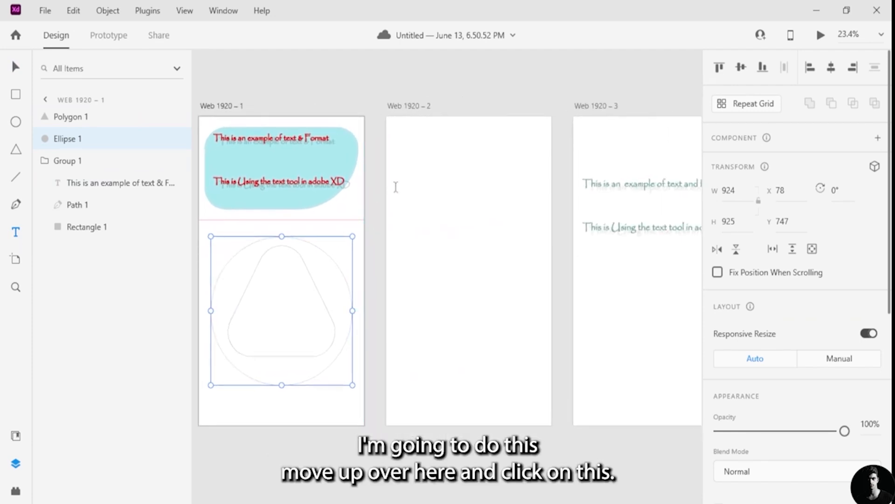
left_click_drag(402, 146, 459, 171)
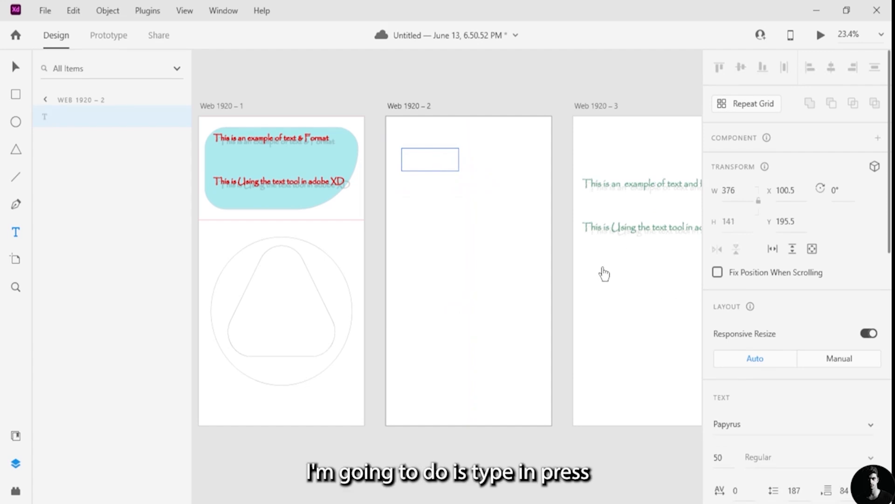
type("PRe")
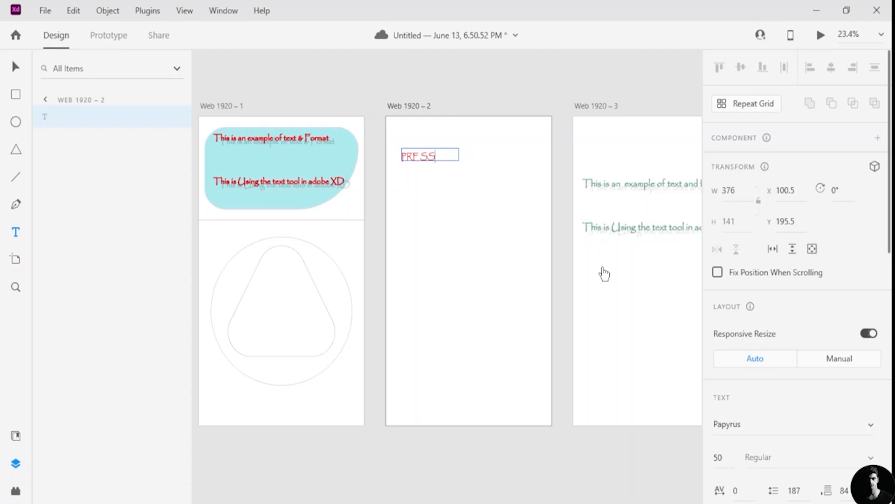
type("SS HERE")
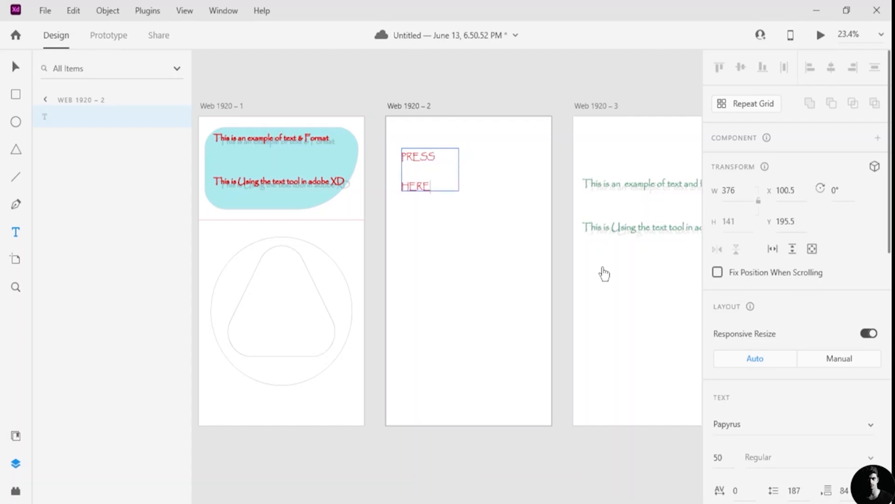
left_click(16, 68)
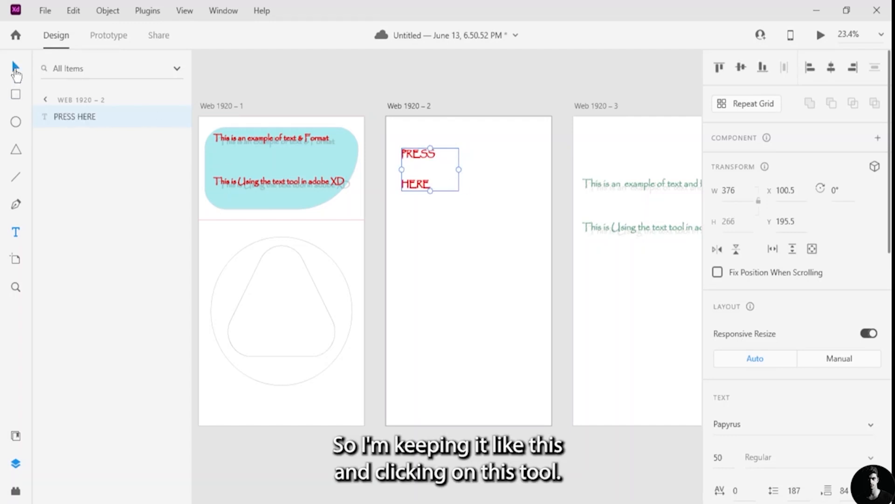
left_click_drag(459, 170, 486, 171)
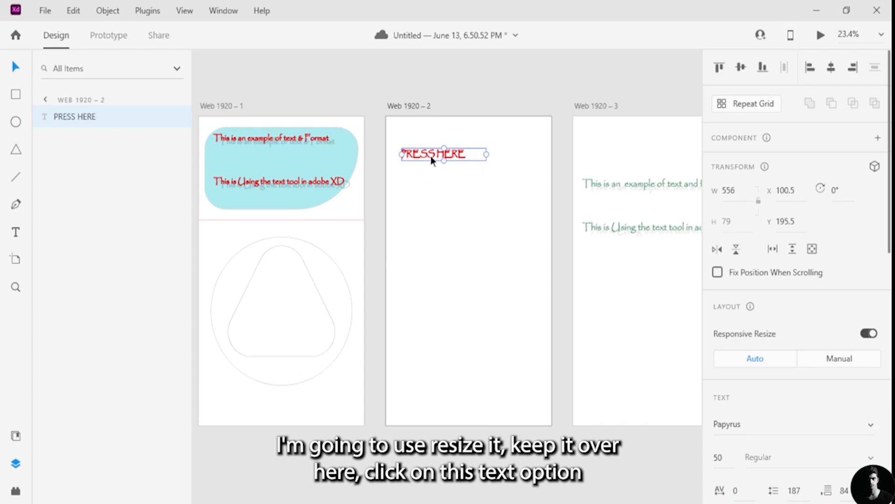
Step: Add extra spaces between the words PRESS and HERE in the text on Web 1920 – 2
left_click(15, 231)
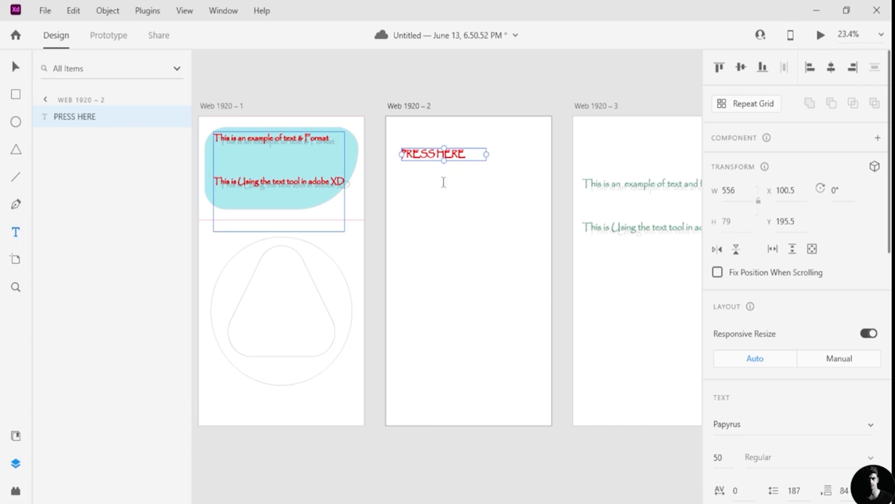
left_click(436, 150)
left_click(442, 156)
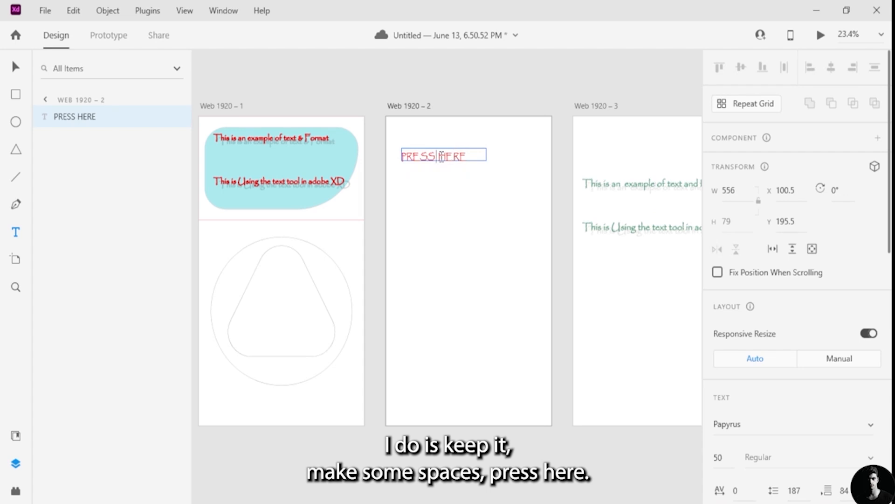
left_click(484, 175)
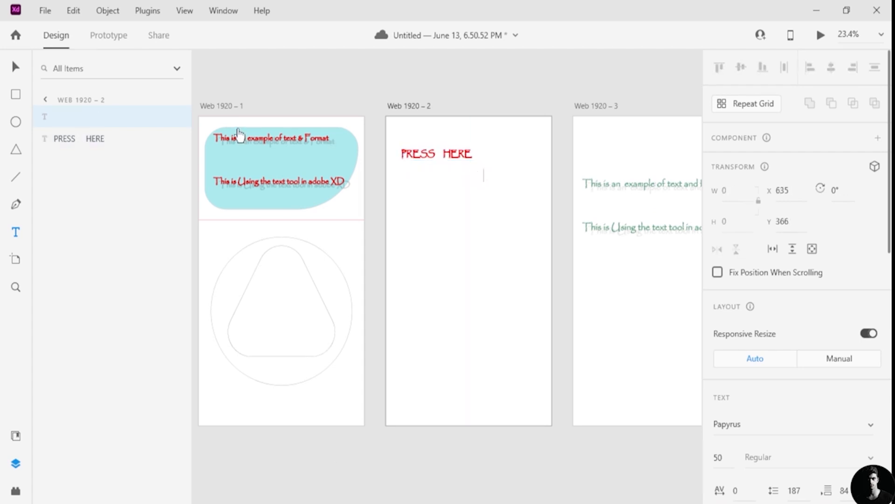
Step: Draw a rectangle about 677 × 149 around the PRESS HERE text and place its layer beneath the text
left_click(15, 94)
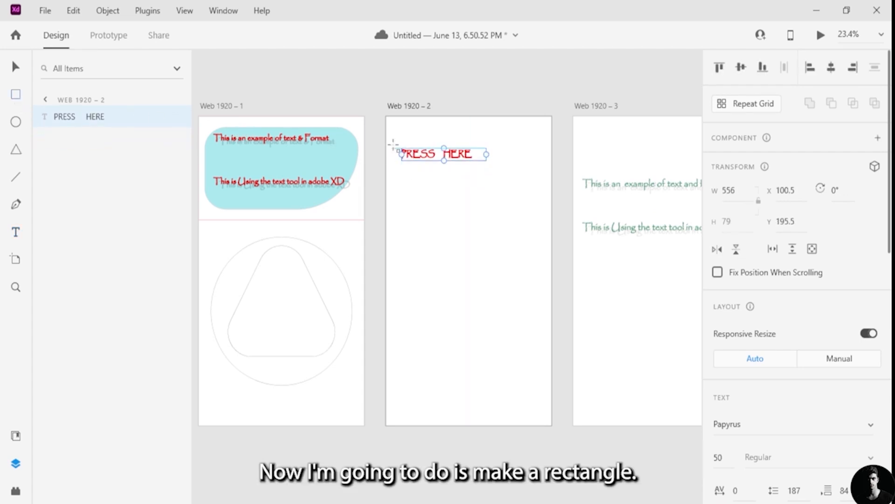
left_click_drag(393, 144, 497, 169)
left_click_drag(100, 117, 101, 147)
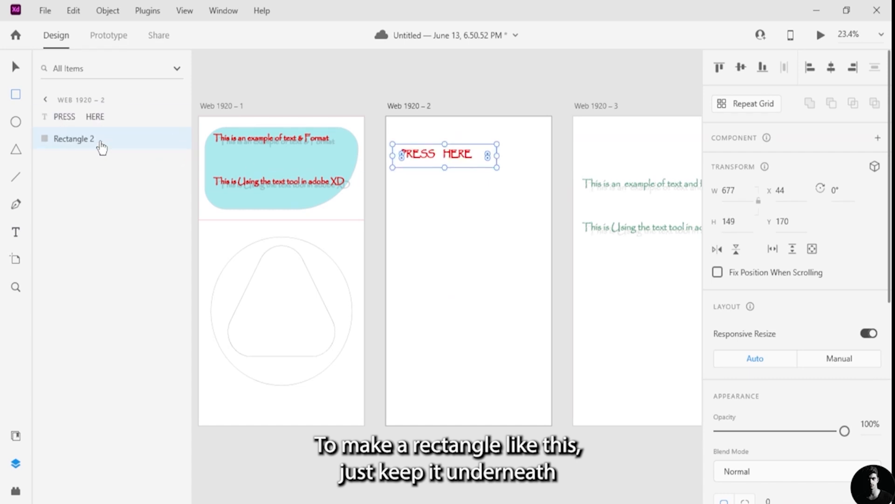
Step: Move the rectangle to X 0, Y 161 behind the text and round its corners to a radius of 75
left_click(15, 67)
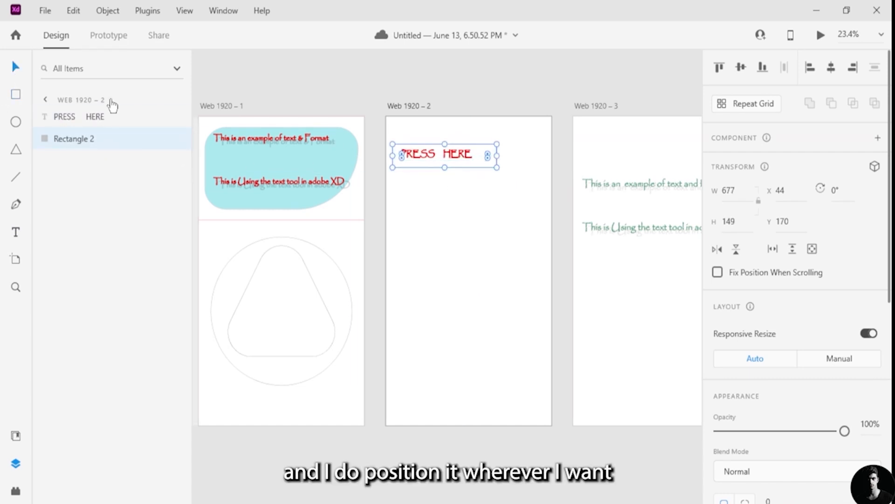
left_click_drag(460, 164, 475, 152)
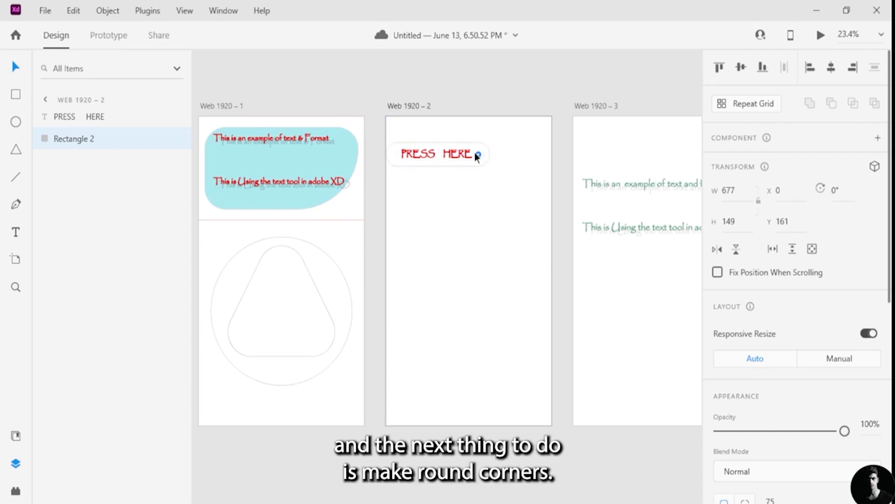
left_click(458, 158)
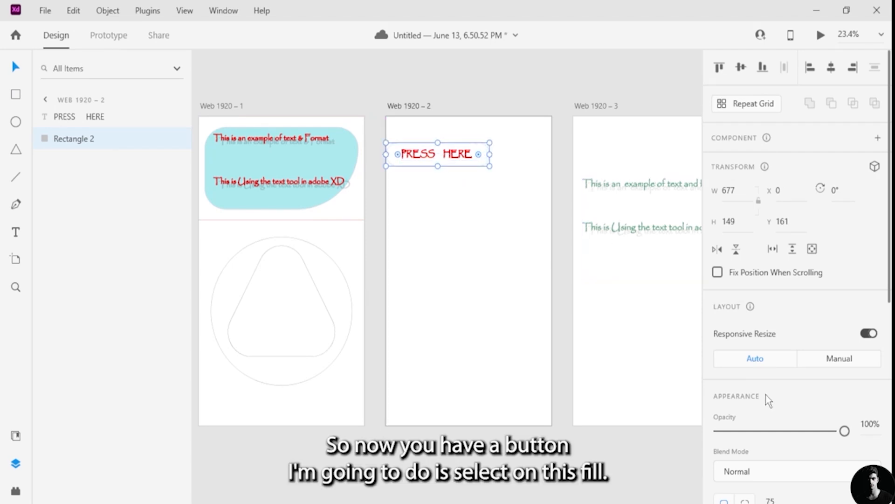
Step: Set the rounded rectangle's fill to black and its border colour to black (#000000)
scroll(769, 383, "down", 5)
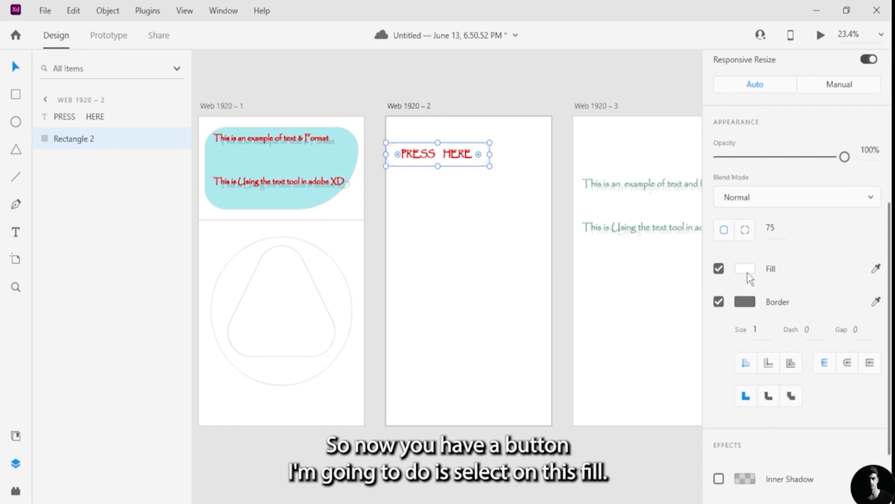
left_click(744, 269)
left_click(660, 226)
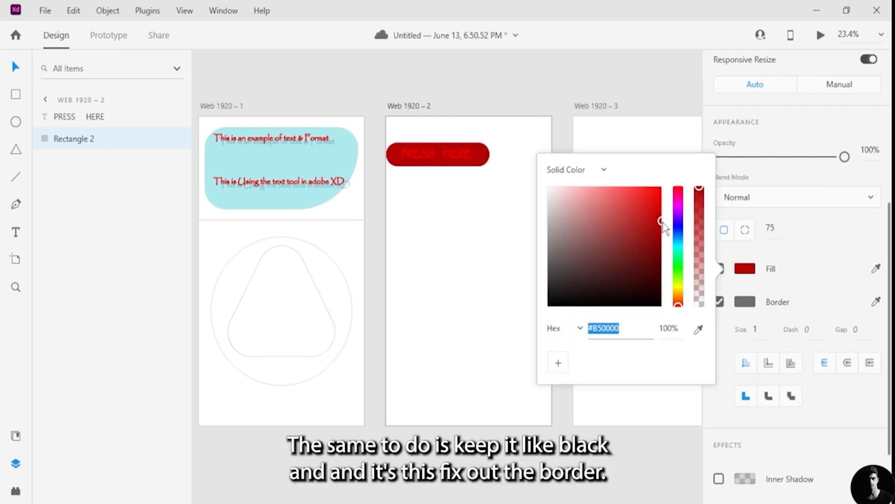
left_click_drag(663, 224, 615, 318)
left_click(746, 303)
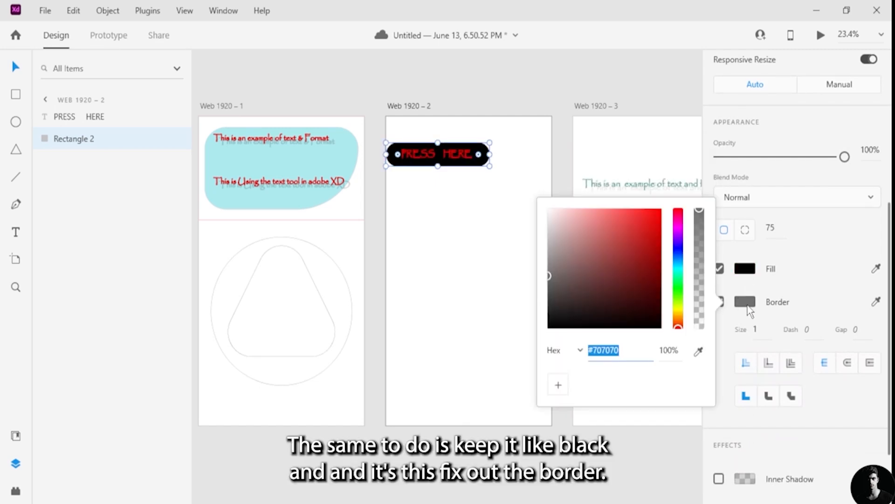
mouse_move(659, 287)
left_mouse_down()
mouse_move(606, 290)
mouse_move(550, 316)
mouse_move(542, 223)
mouse_move(570, 216)
left_mouse_up()
mouse_move(627, 251)
left_mouse_down()
mouse_move(651, 261)
mouse_move(551, 320)
left_mouse_up()
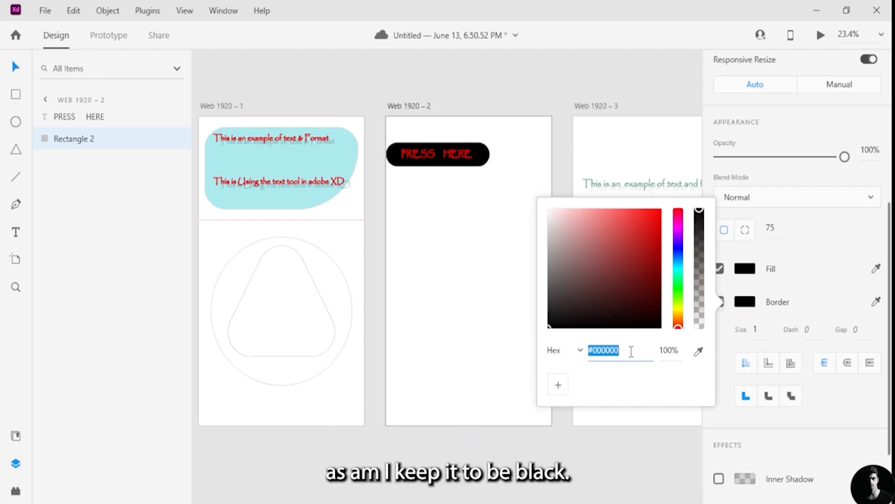
left_click(821, 254)
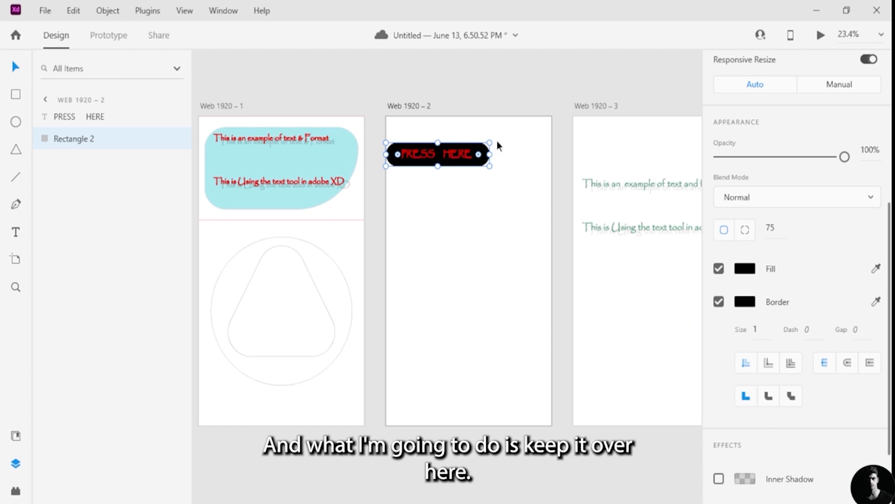
Step: Group the PRESS HERE text with the black rounded rectangle
left_click(86, 116, "shift")
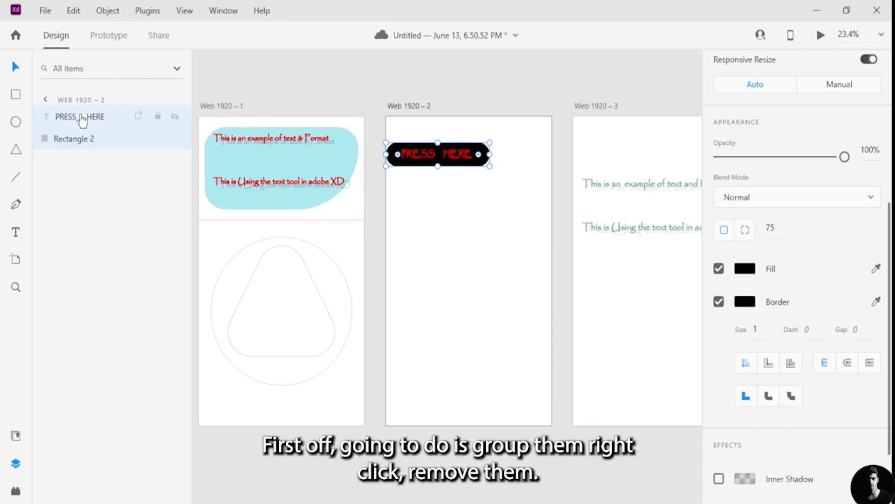
right_click(81, 115)
left_click(140, 302)
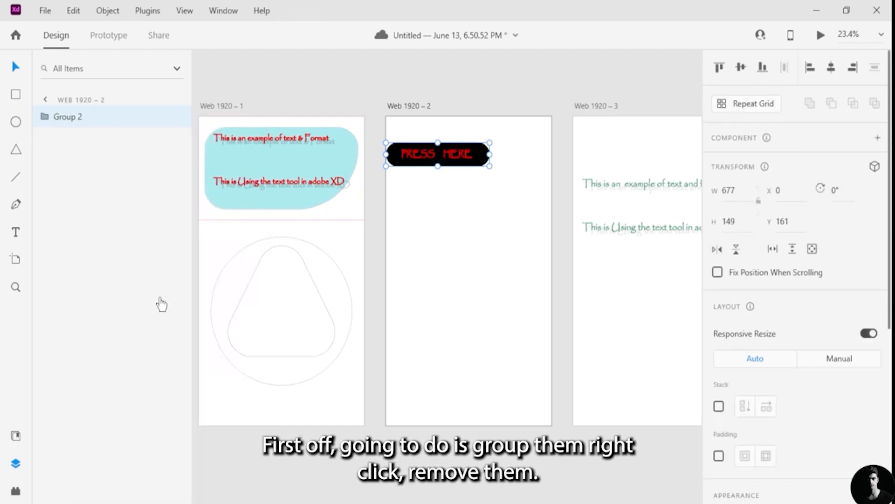
Step: Move the grouped button down to about Y 610, and reposition it near the artboard's top at about X 42, Y 276
left_click_drag(464, 147, 467, 219)
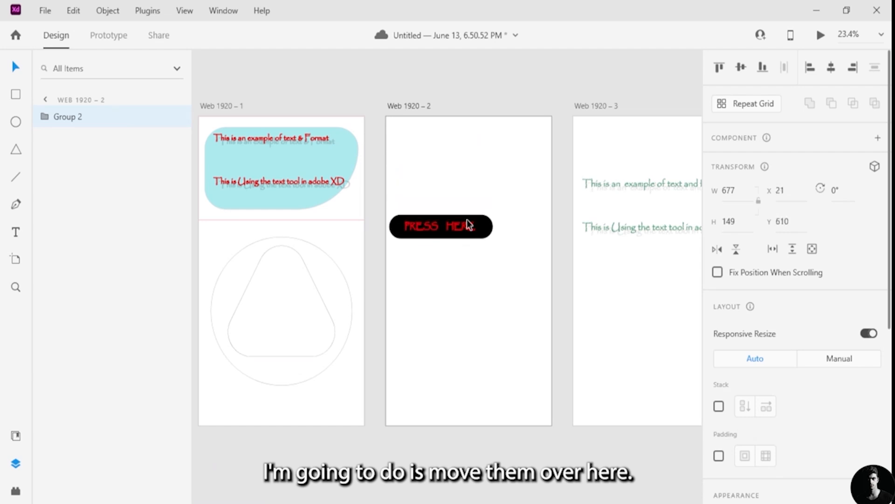
left_click(473, 200)
scroll(475, 192, "up", 5)
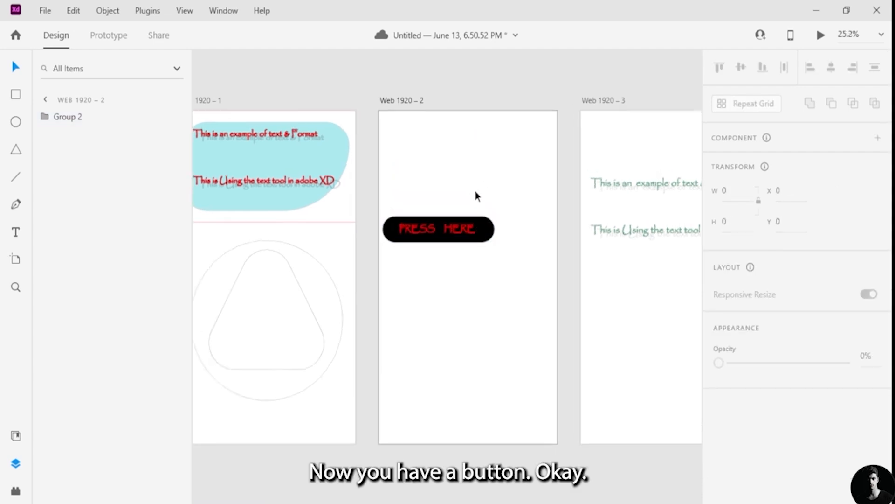
scroll(364, 176, "down", 5)
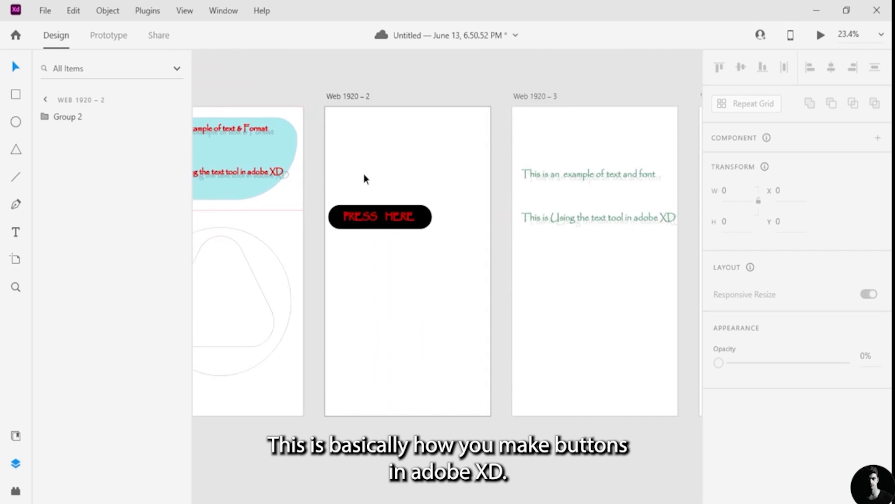
left_click_drag(399, 206, 402, 152)
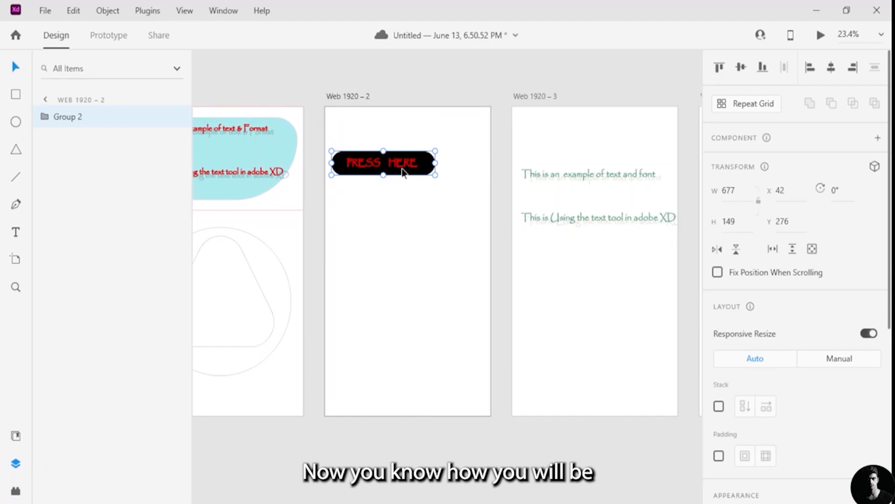